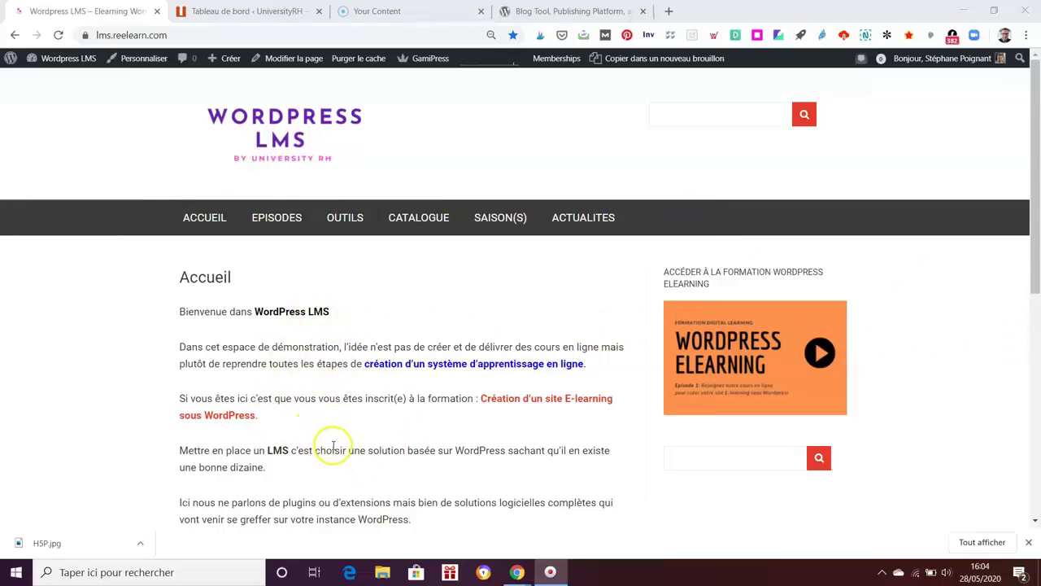
# Open the Wordpress LMS site's administration dashboard and go to its installed themes (Thèmes).
pyautogui.moveTo(842, 308)
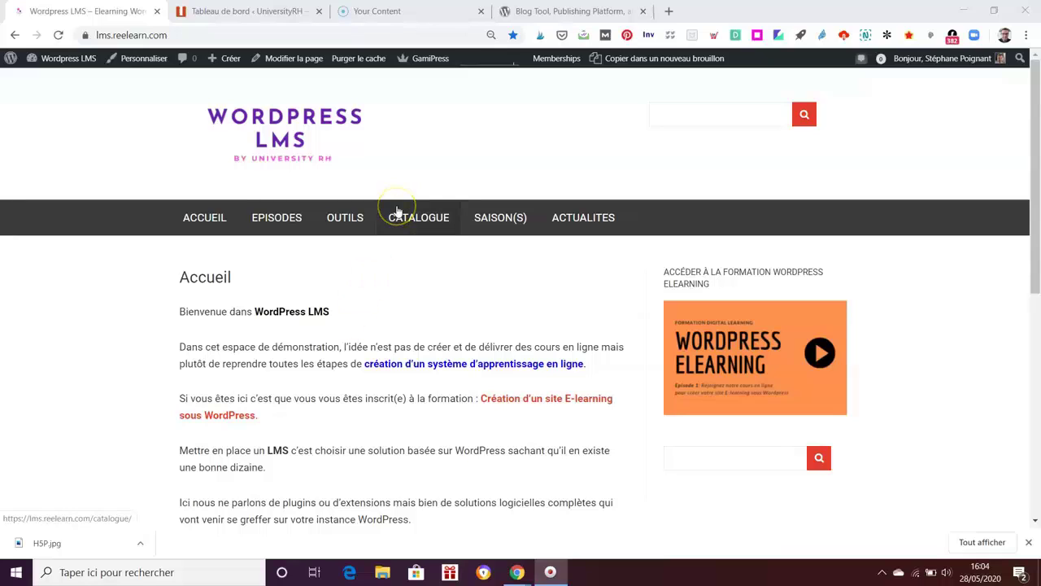
pyautogui.moveTo(69, 57)
pyautogui.click(72, 77)
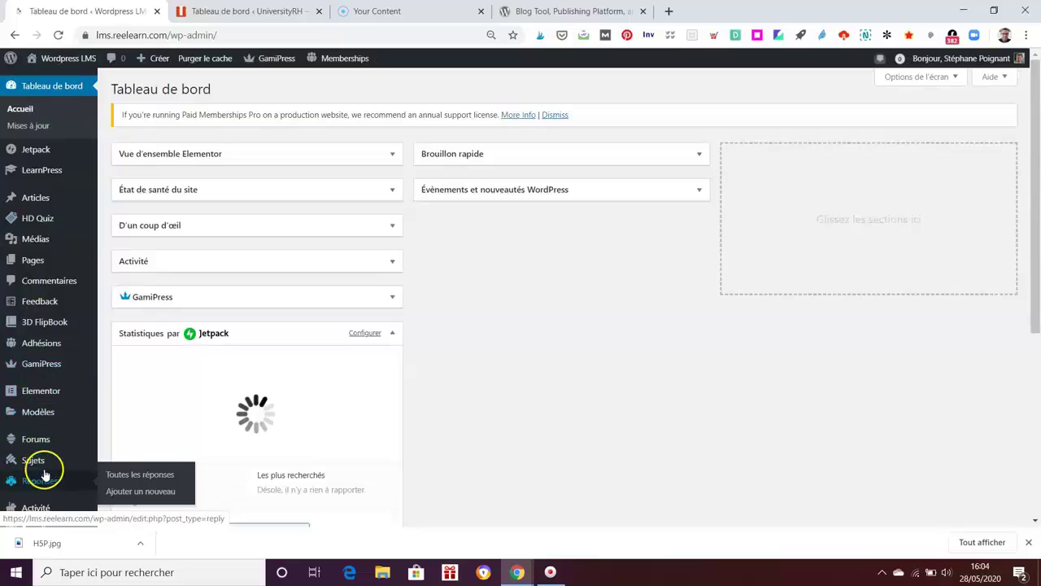
pyautogui.scroll(-3, 57, 382)
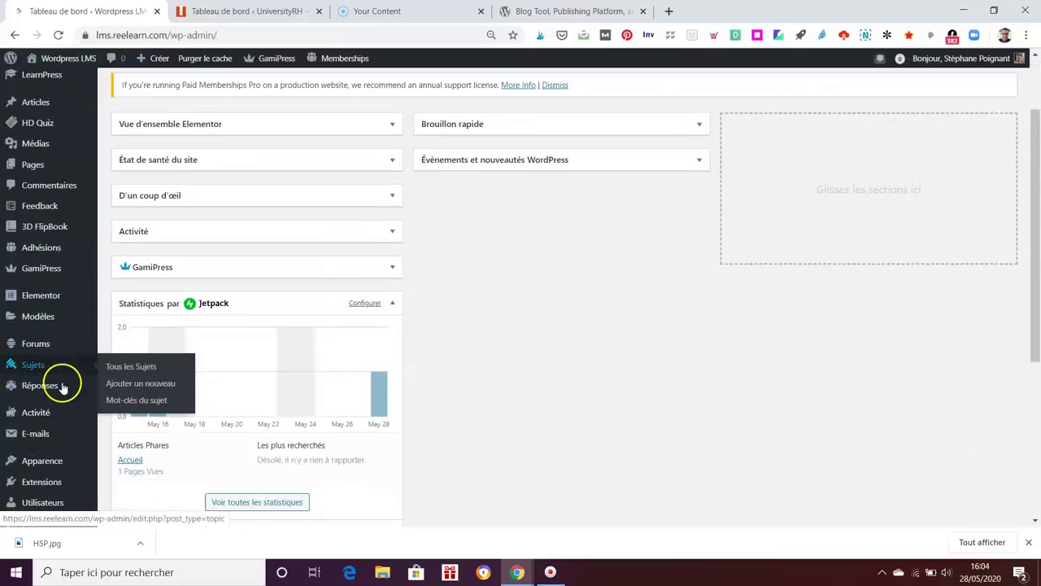
pyautogui.moveTo(52, 355)
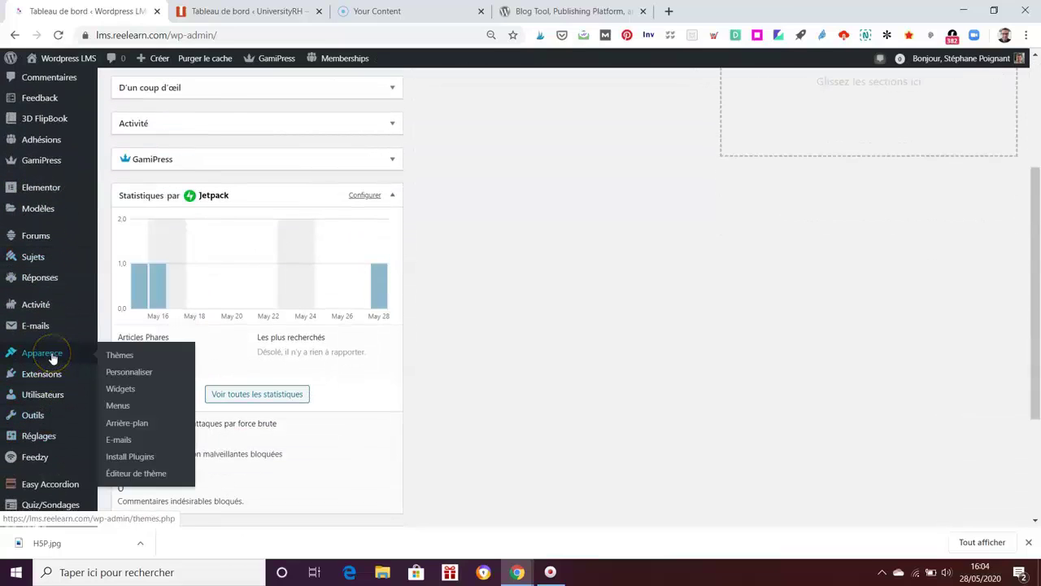
pyautogui.click(117, 355)
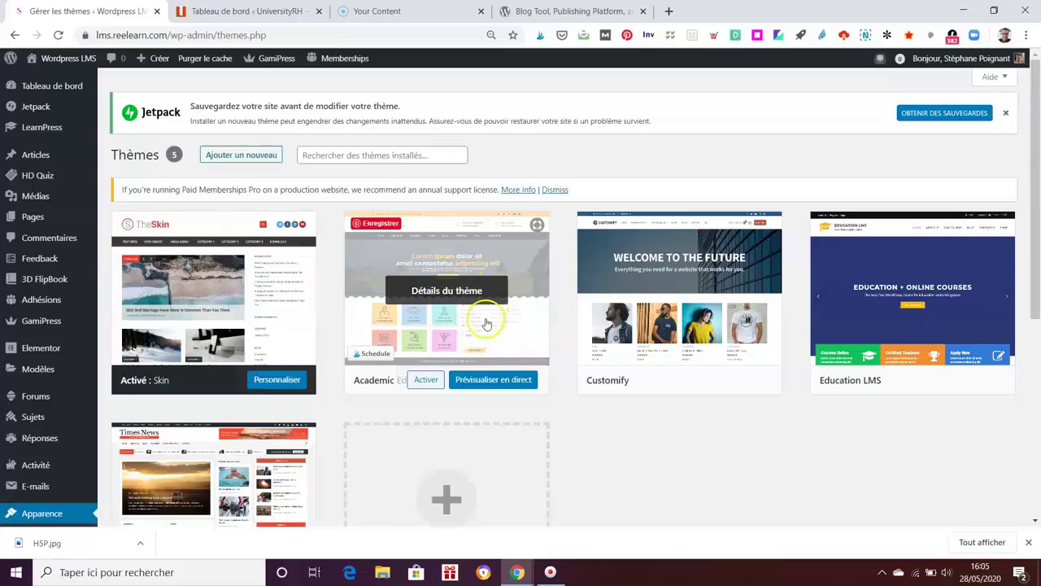
# Preview the Academic Education theme live without activating it, and view the details of the Customify theme.
pyautogui.click(510, 382)
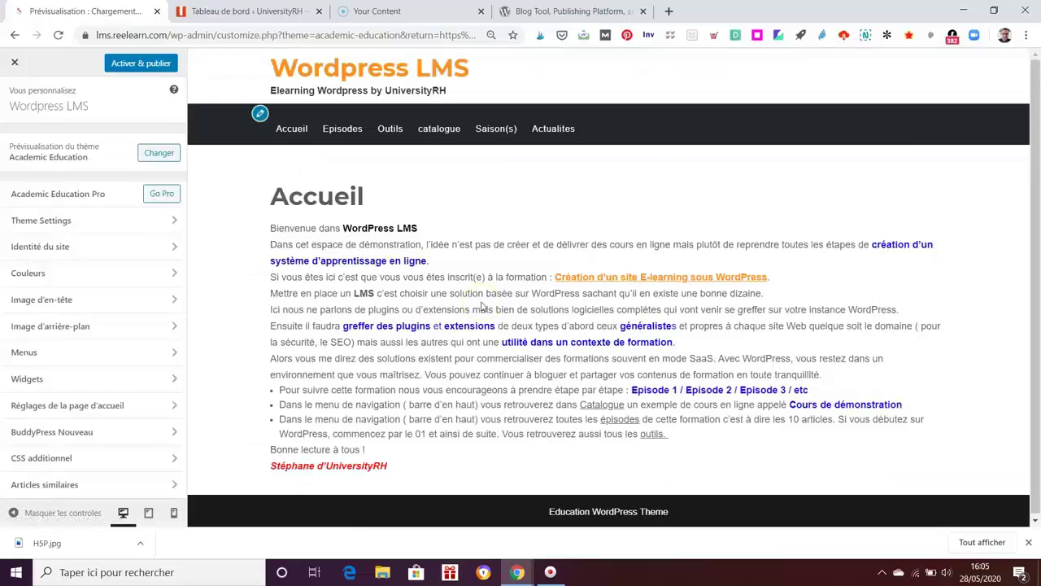
pyautogui.click(14, 65)
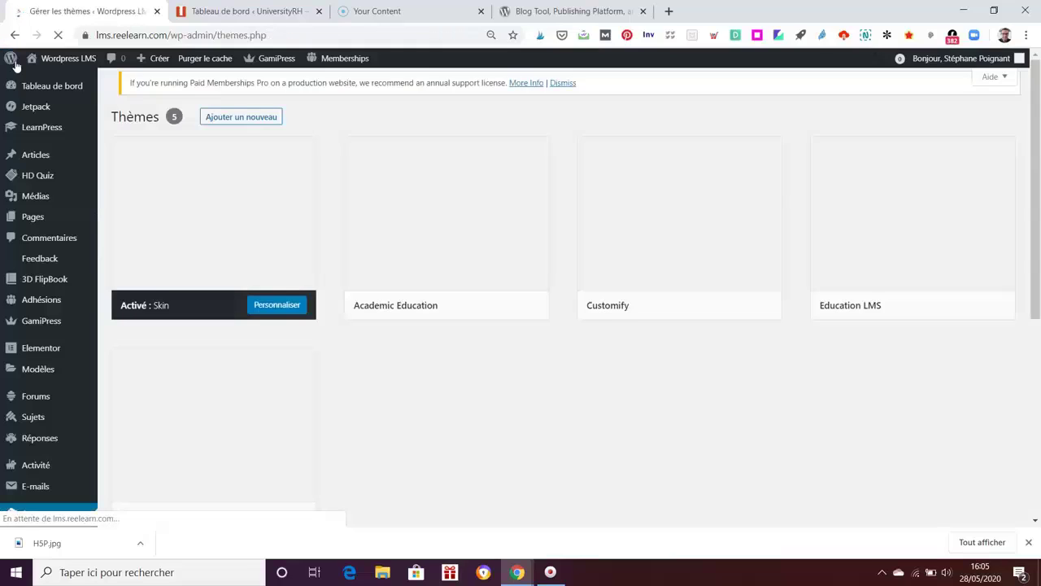
pyautogui.moveTo(516, 311)
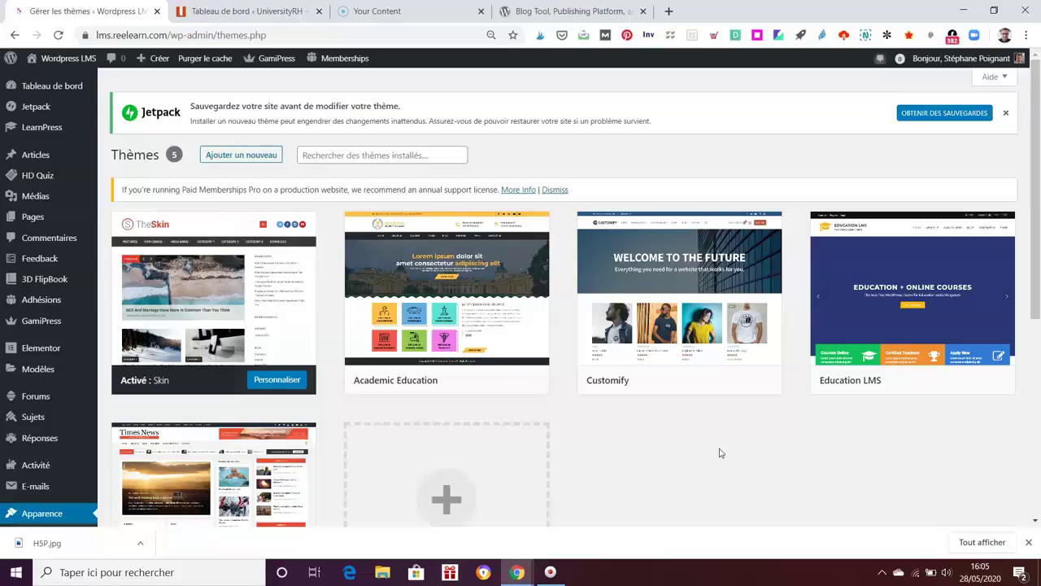
pyautogui.moveTo(935, 281)
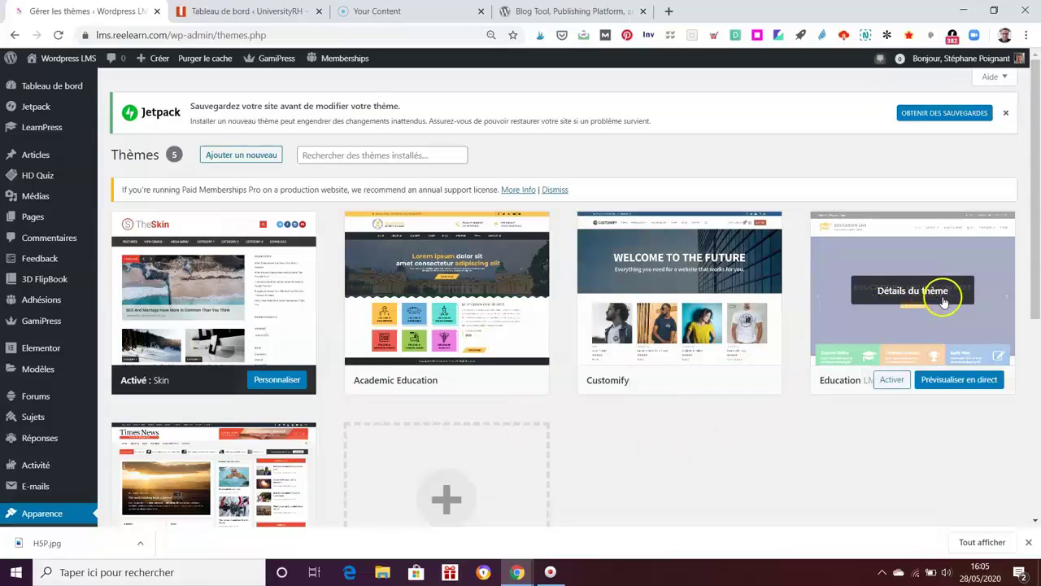
pyautogui.moveTo(756, 395)
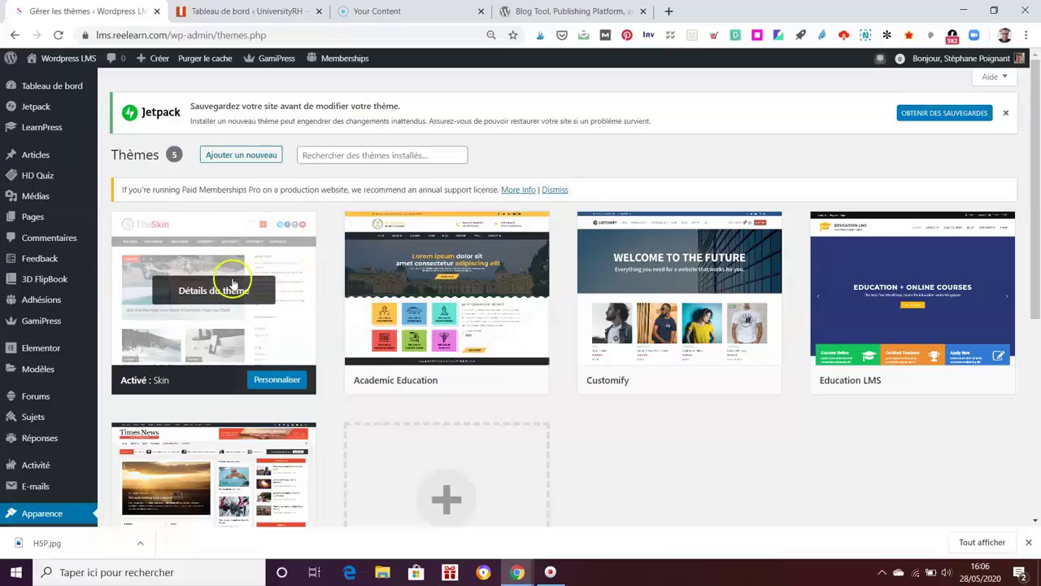
pyautogui.click(732, 259)
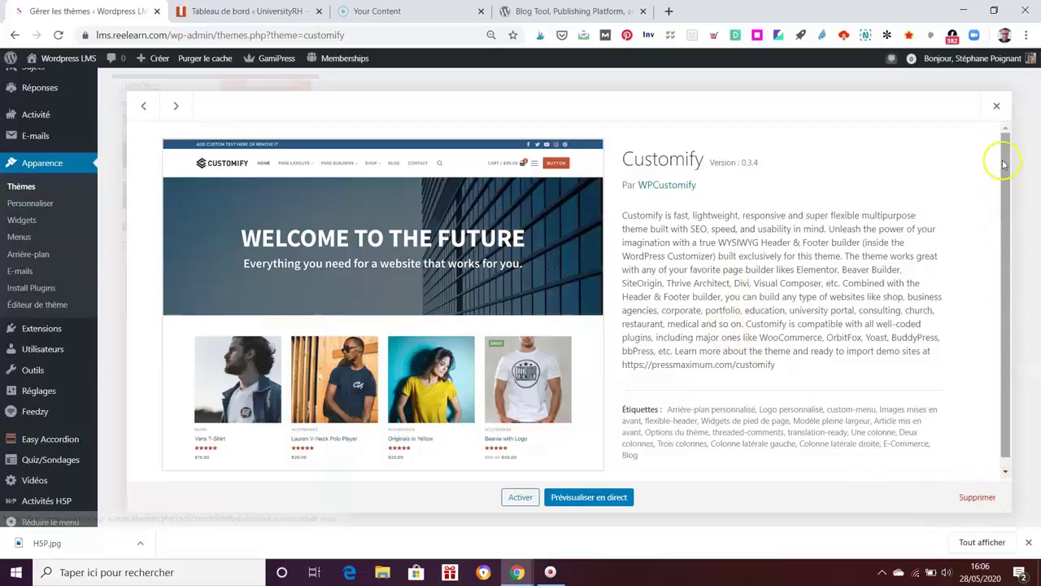
pyautogui.click(996, 106)
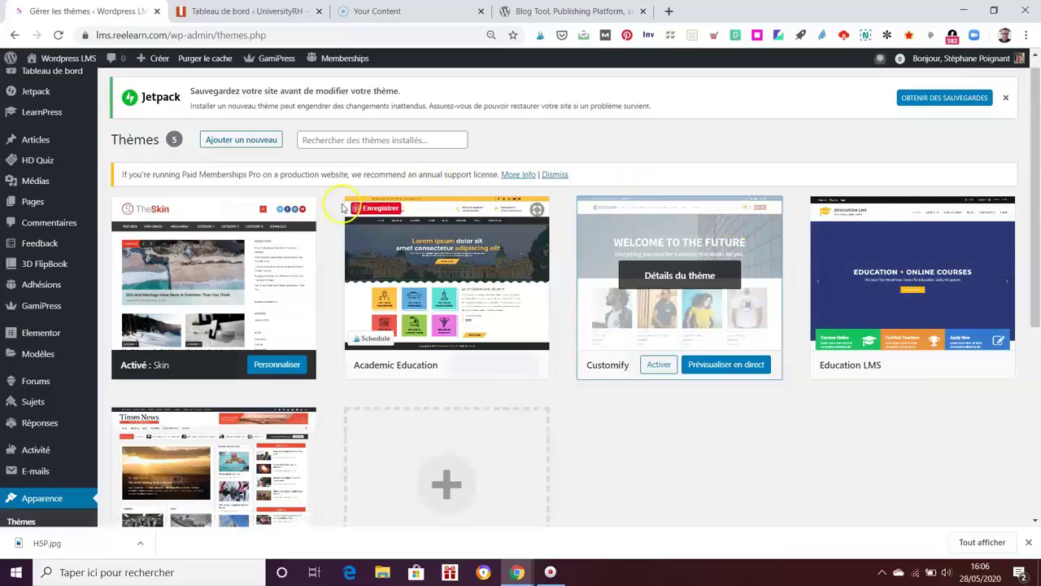
# Start adding a new theme and browse the featured themes (Mis en avant).
pyautogui.click(260, 145)
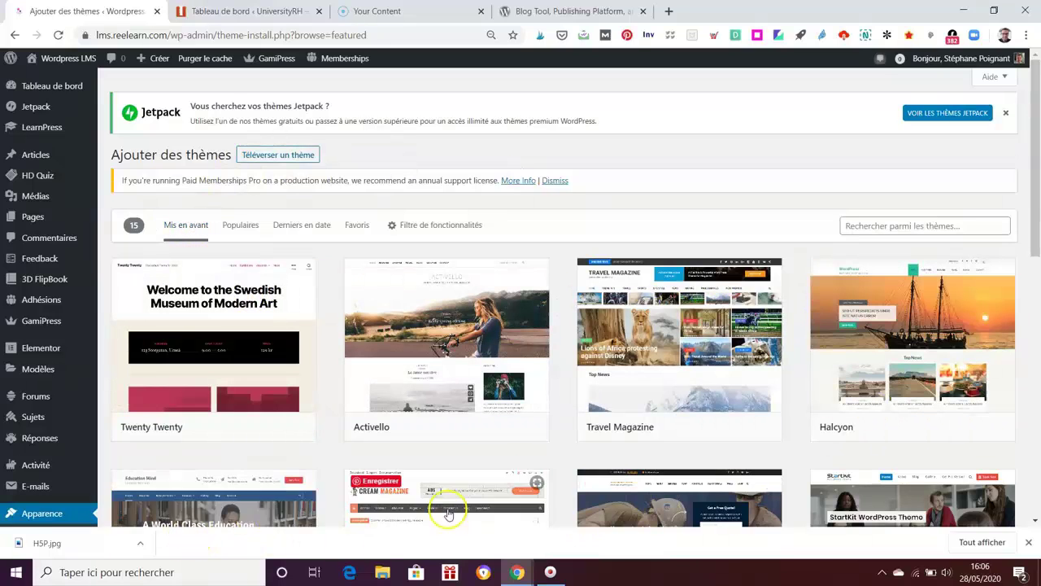
pyautogui.scroll(-1, 654, 500)
pyautogui.scroll(-2, 655, 497)
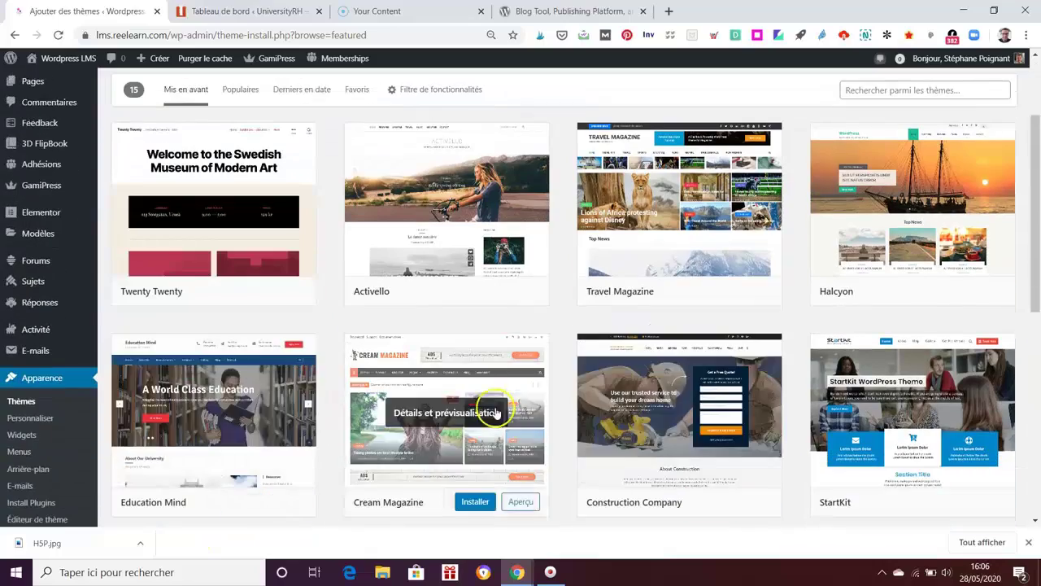
pyautogui.scroll(-3, 911, 454)
pyautogui.scroll(5, 915, 458)
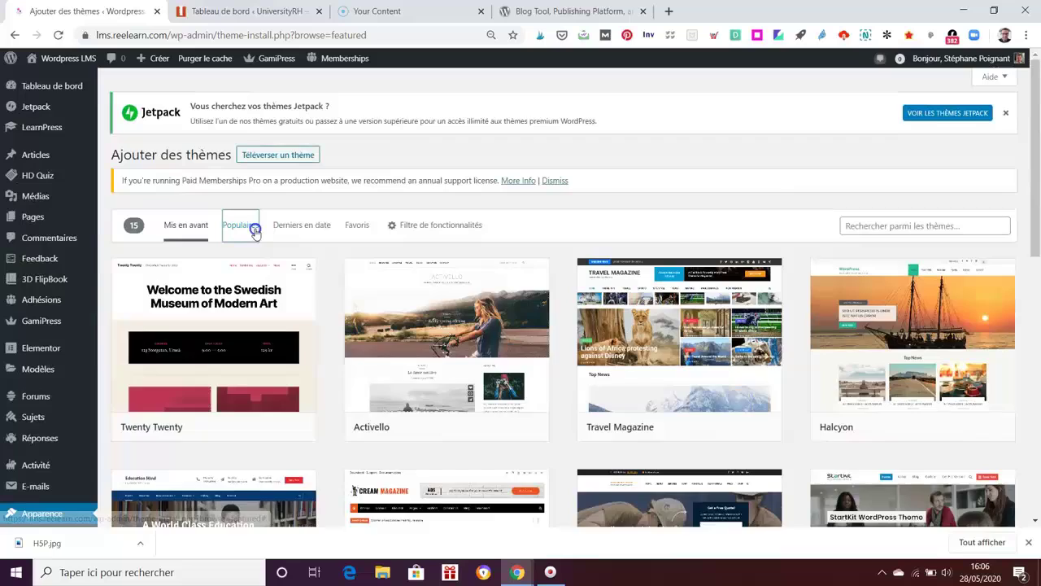
# Look through the popular, latest and favourite theme listings (Populaires, Derniers en date, Favoris).
pyautogui.click(250, 228)
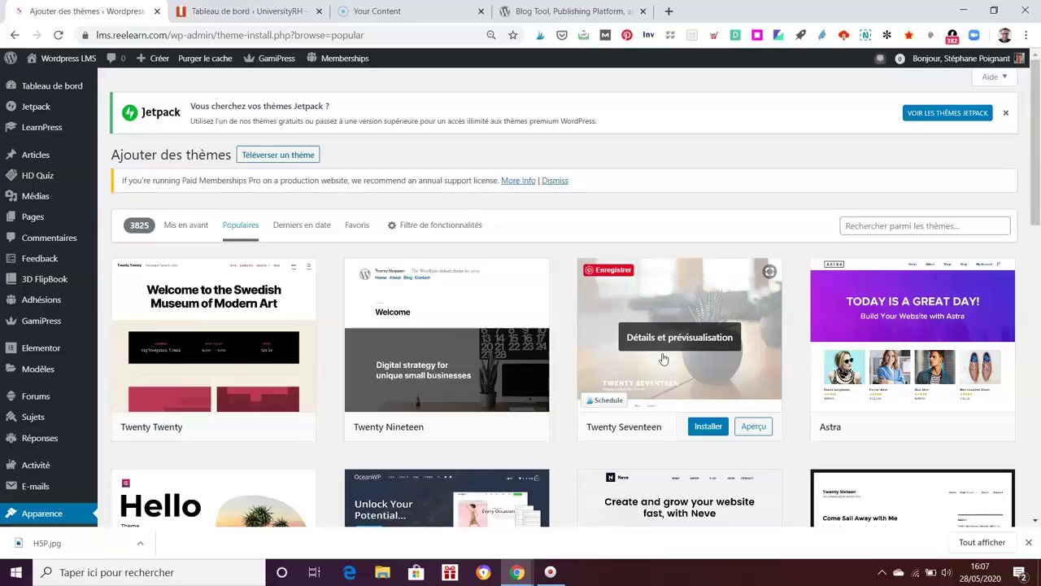
pyautogui.click(317, 230)
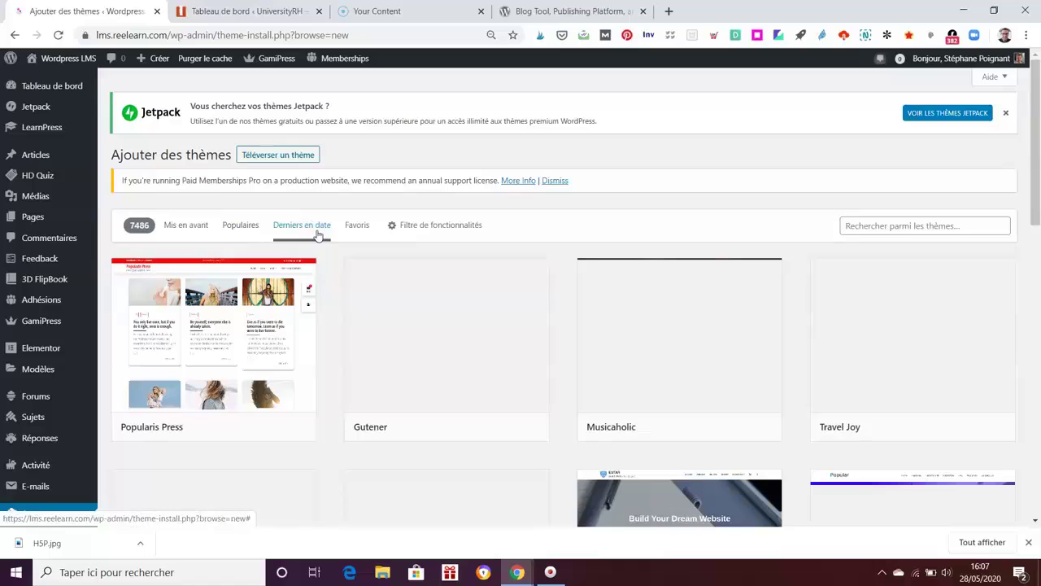
pyautogui.click(356, 227)
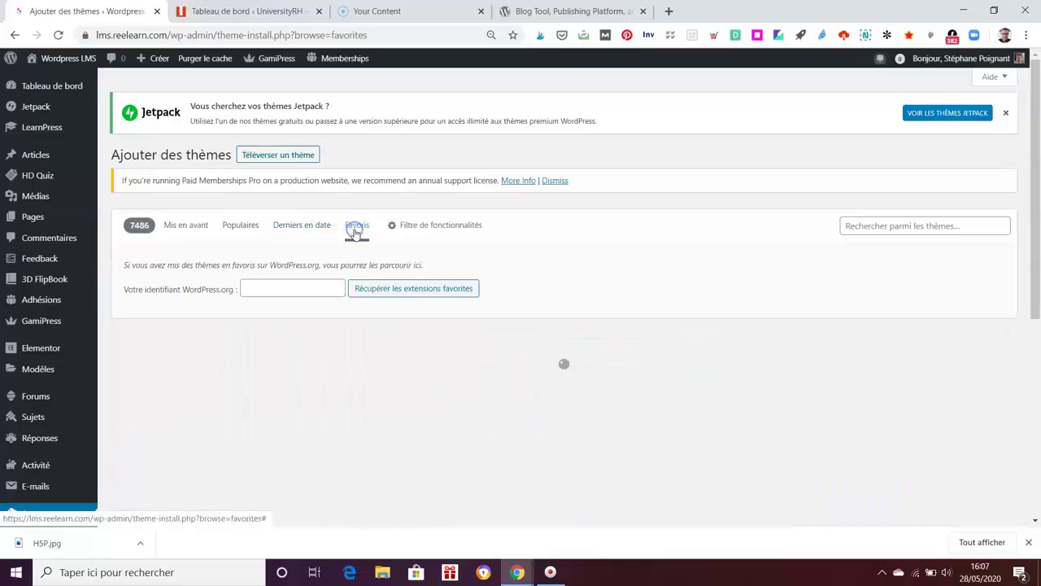
# Filter the available themes by the Blog subject using the feature filter.
pyautogui.click(408, 226)
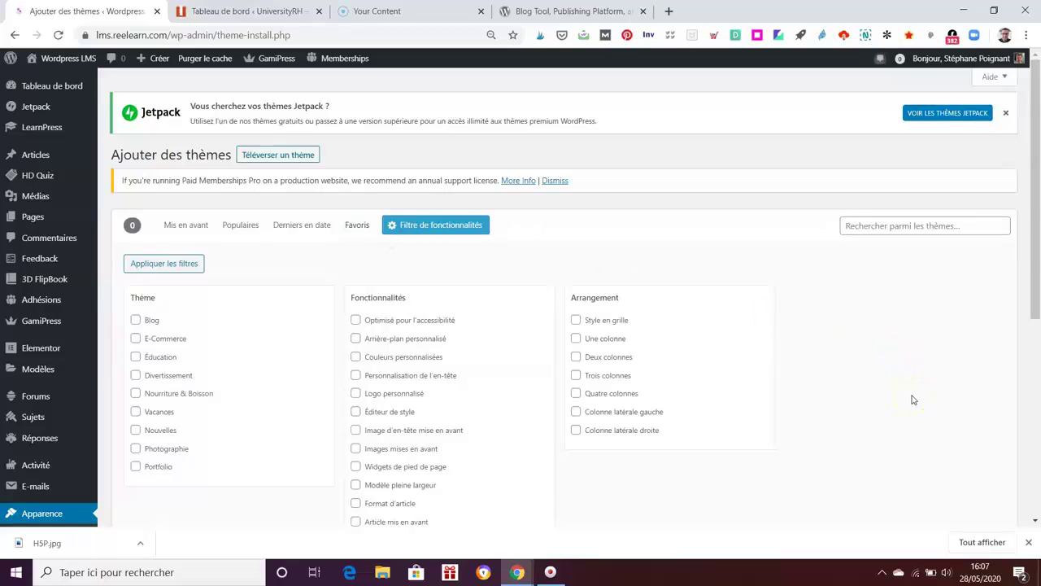
pyautogui.scroll(-1, 913, 400)
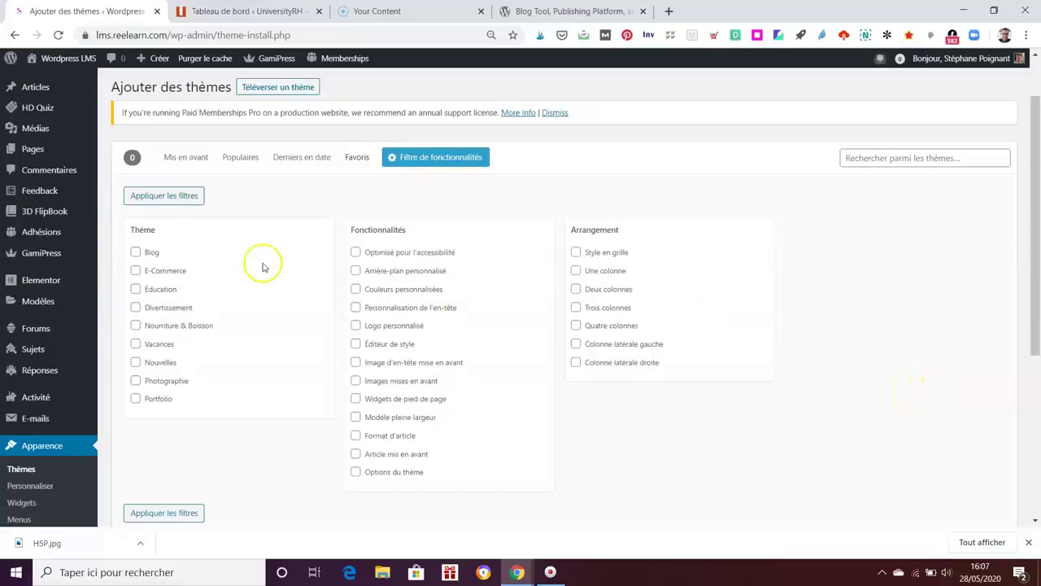
pyautogui.click(136, 254)
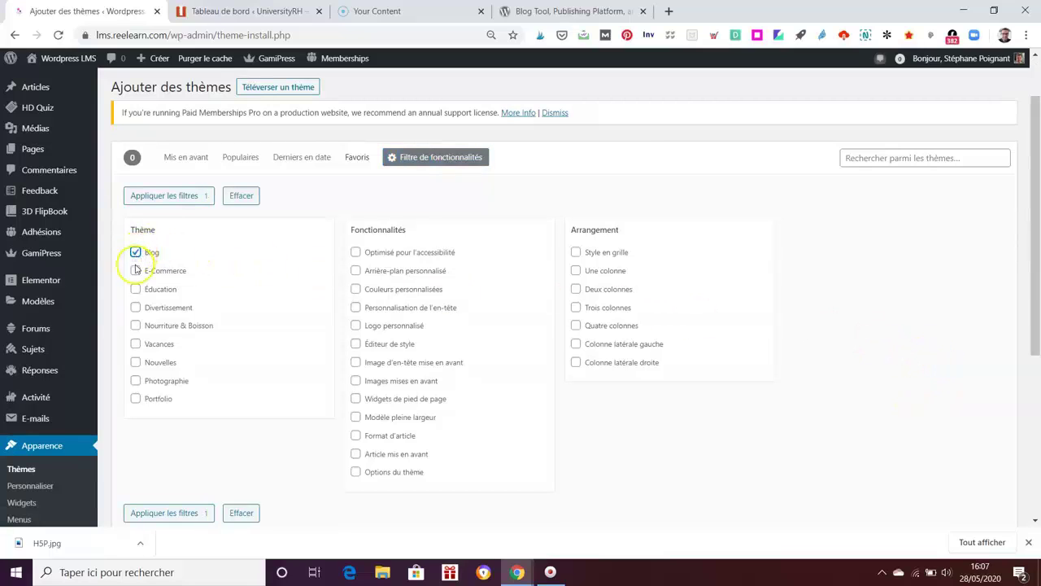
pyautogui.click(186, 195)
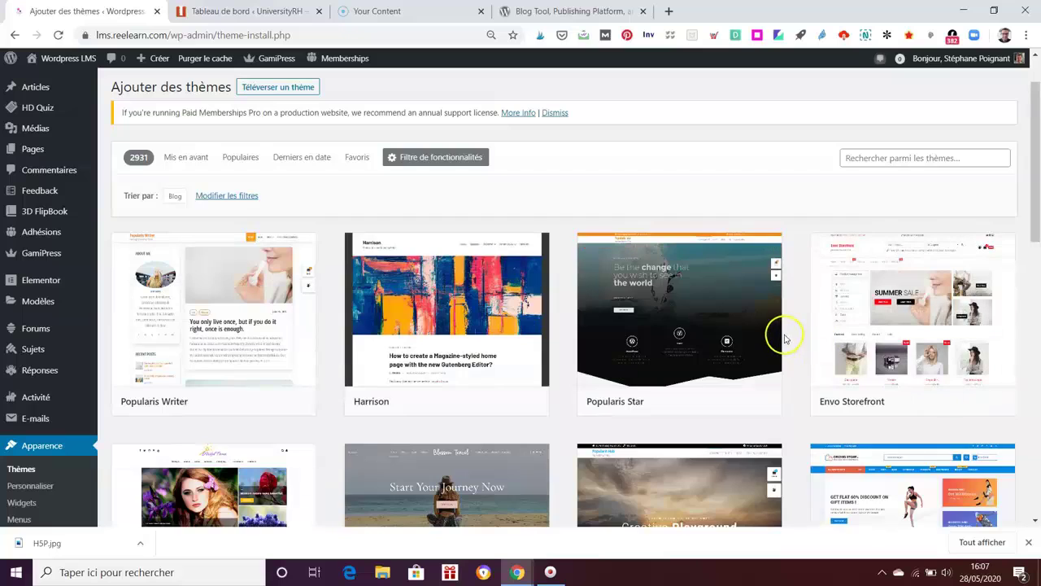
# Replace the Blog criterion with Éducation in the feature filter and apply it.
pyautogui.click(241, 204)
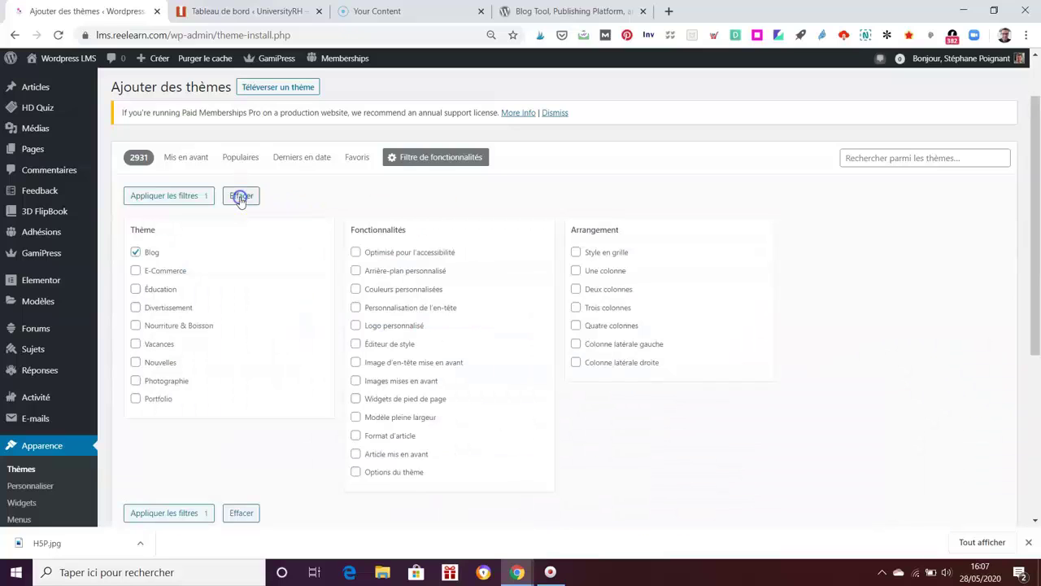
pyautogui.click(136, 252)
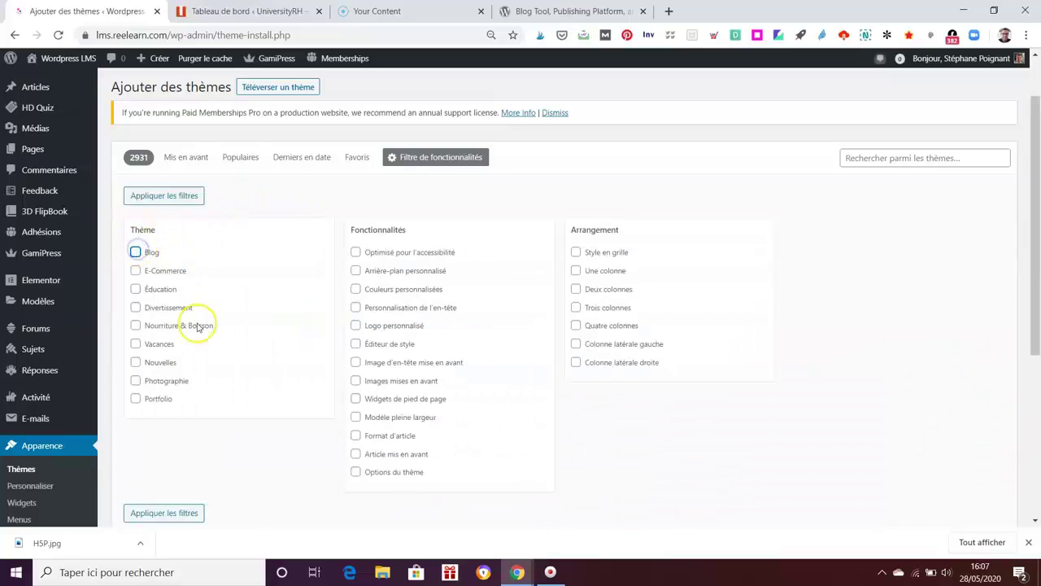
pyautogui.click(136, 290)
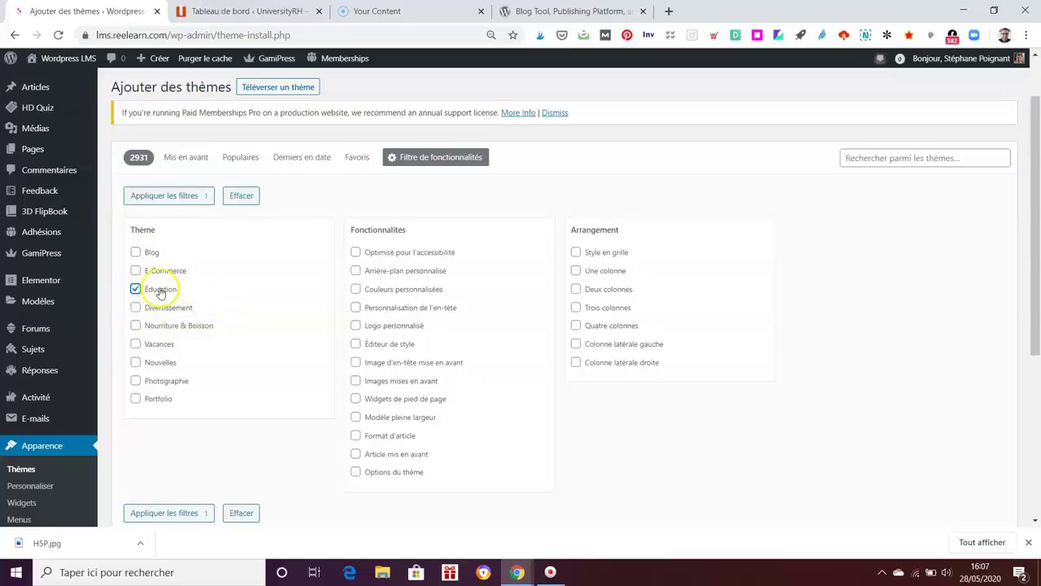
pyautogui.click(156, 196)
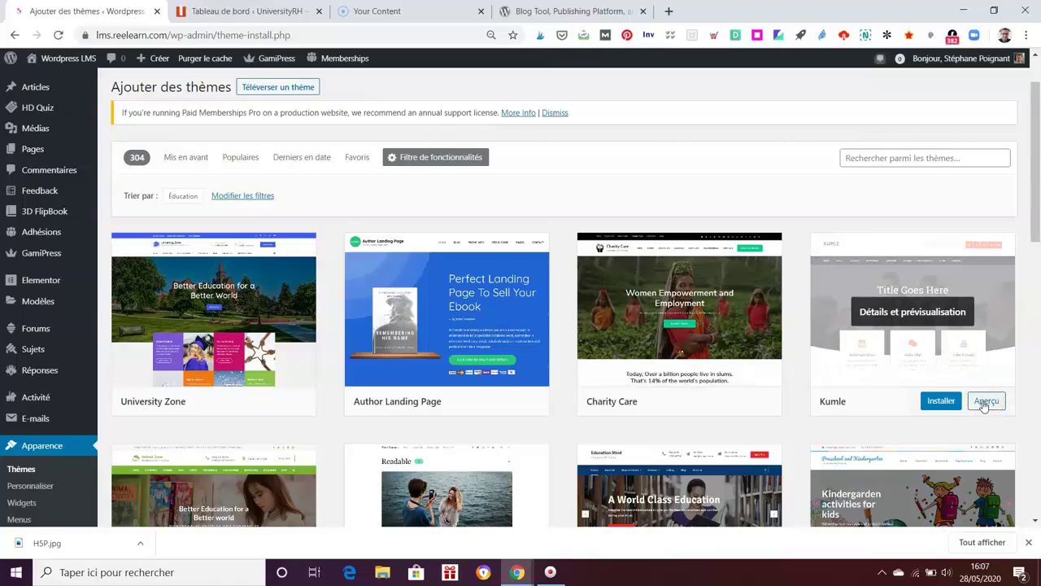
# Browse the education themes and return to the site's installed themes.
pyautogui.scroll(-1, 984, 405)
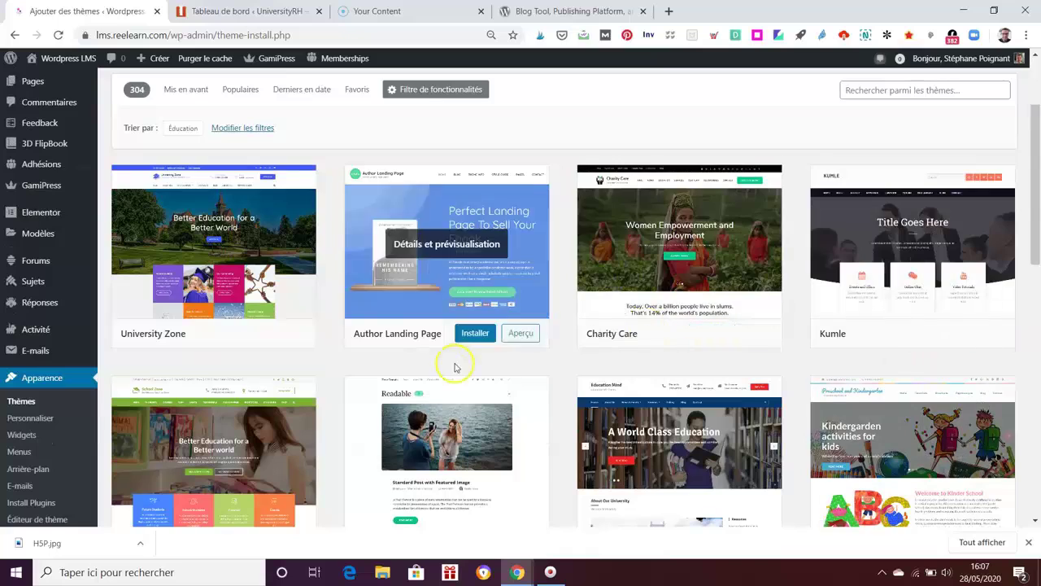
pyautogui.scroll(2, 813, 423)
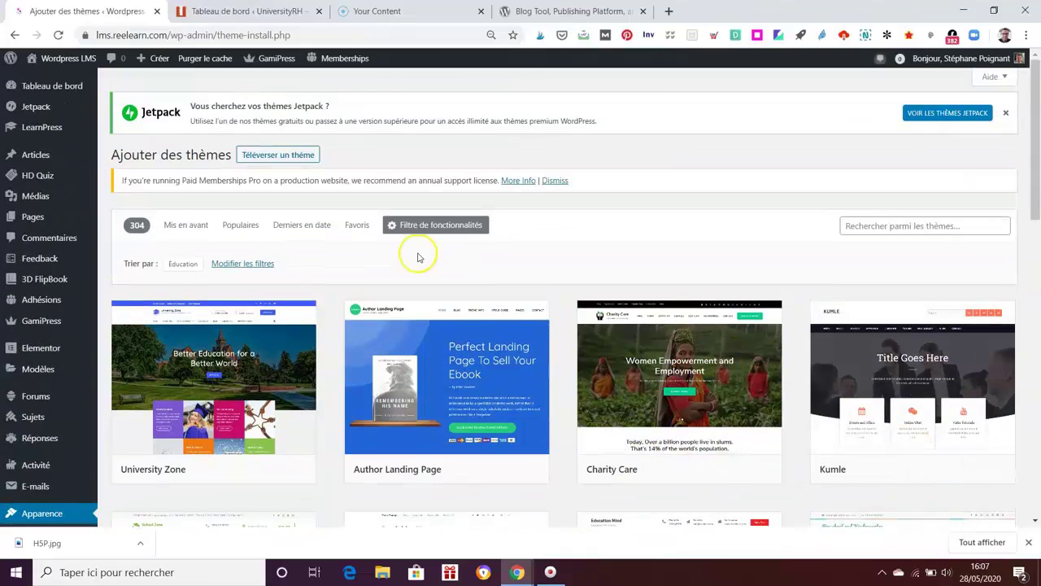
pyautogui.scroll(-2, 137, 370)
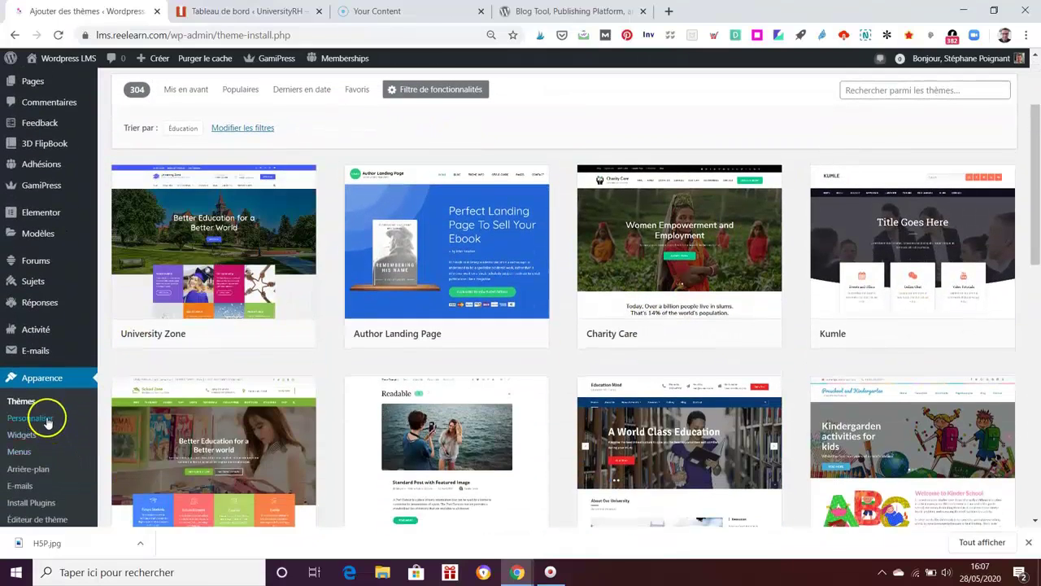
pyautogui.click(29, 406)
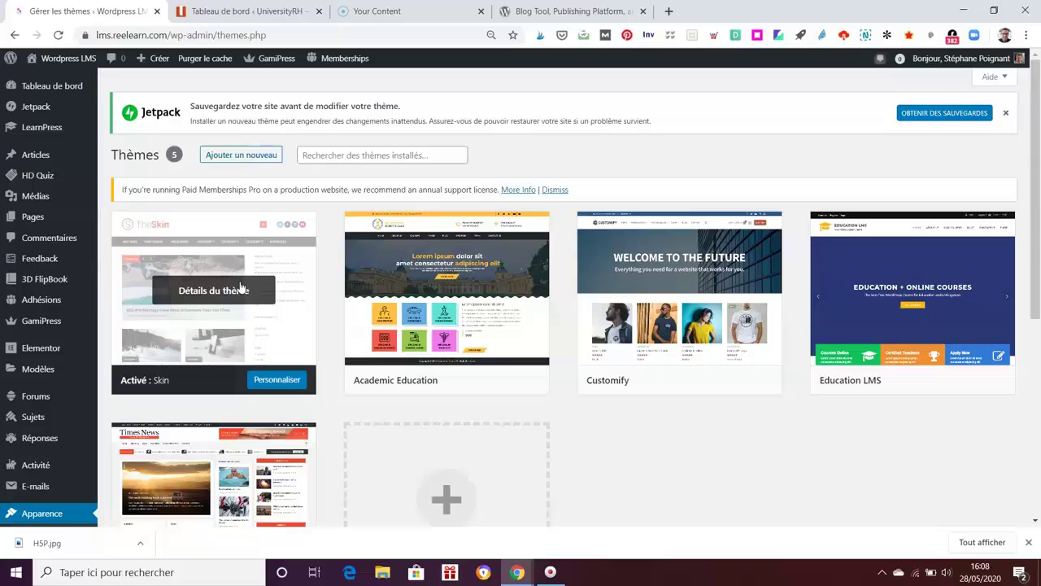
# Browse the theme directory on wordpress.org and return to the site's installed themes.
pyautogui.click(582, 12)
pyautogui.moveTo(193, 35); pyautogui.dragTo(89, 35)
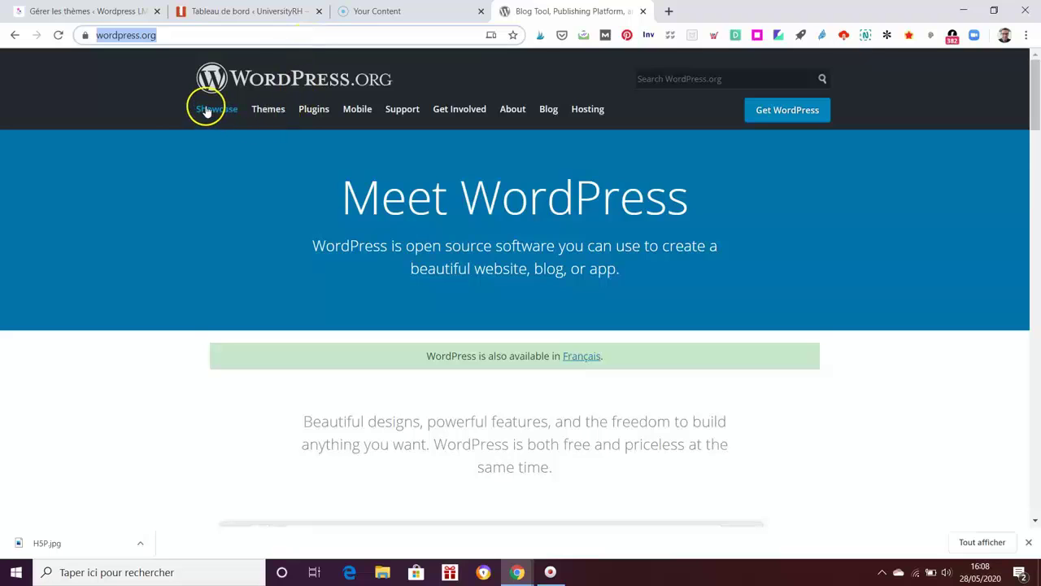
pyautogui.click(271, 109)
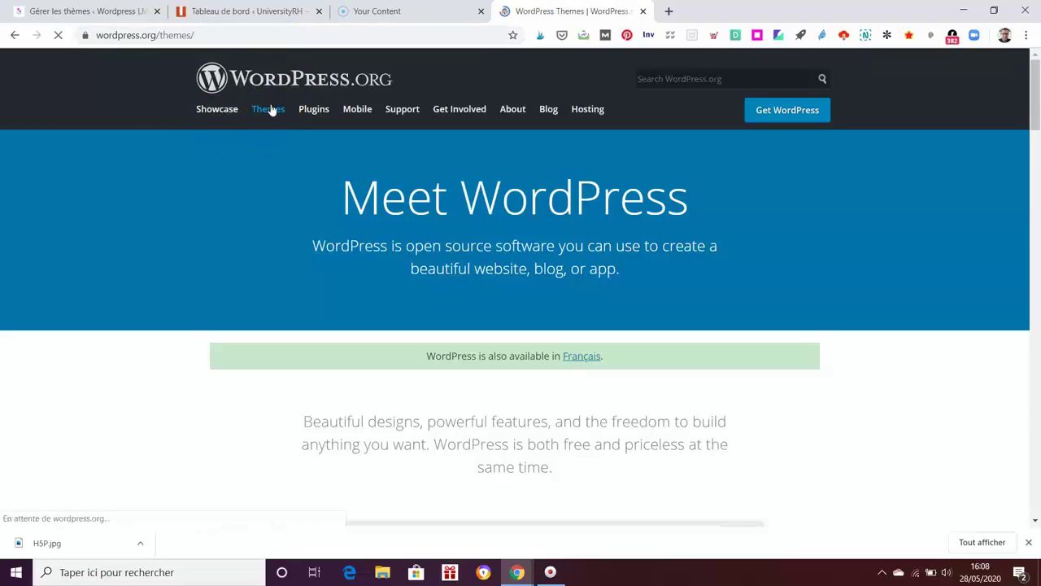
pyautogui.scroll(-1, 974, 400)
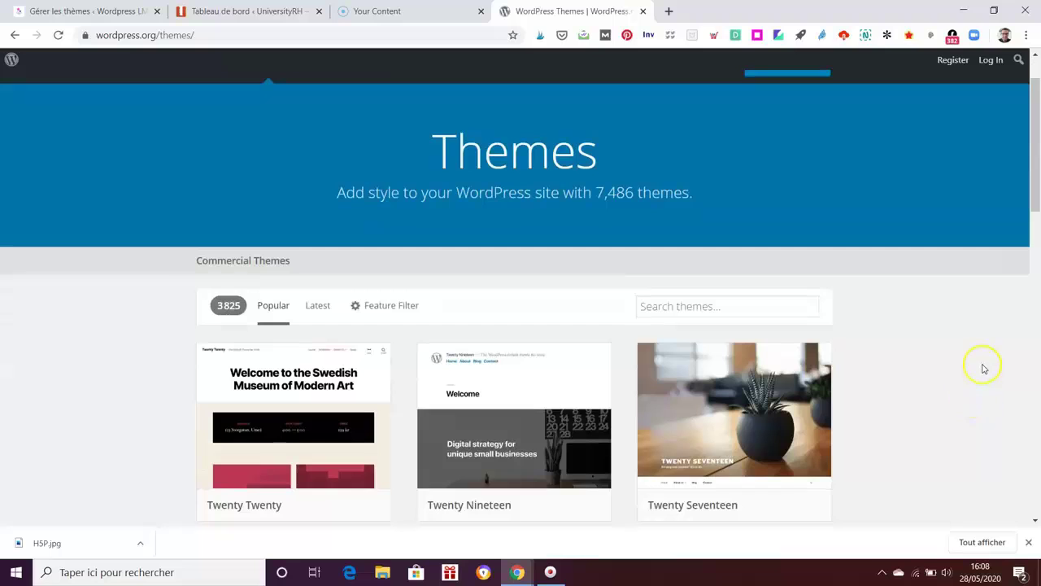
pyautogui.scroll(1, 983, 367)
pyautogui.scroll(-2, 968, 424)
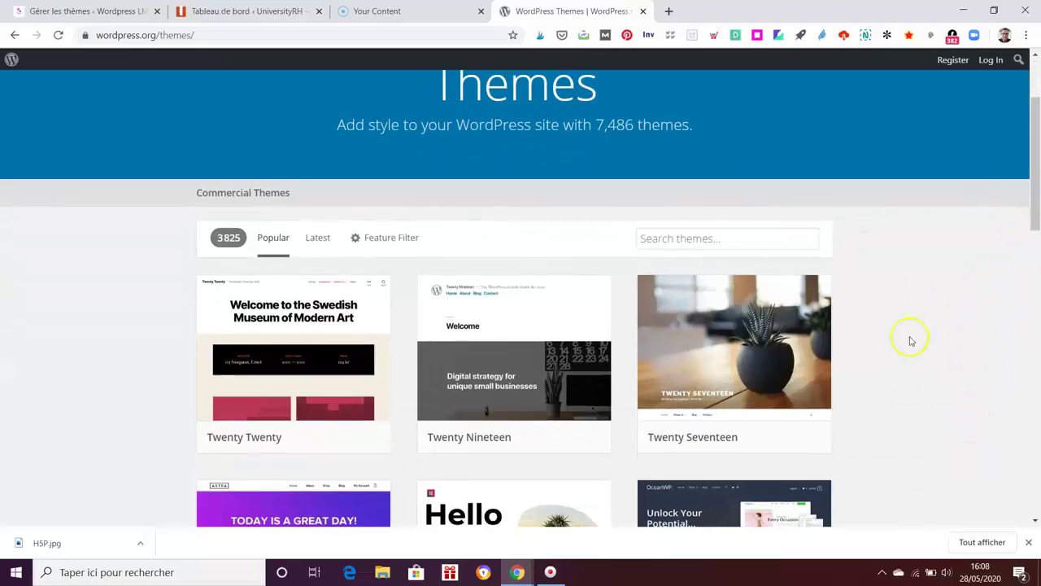
pyautogui.click(262, 12)
pyautogui.click(135, 10)
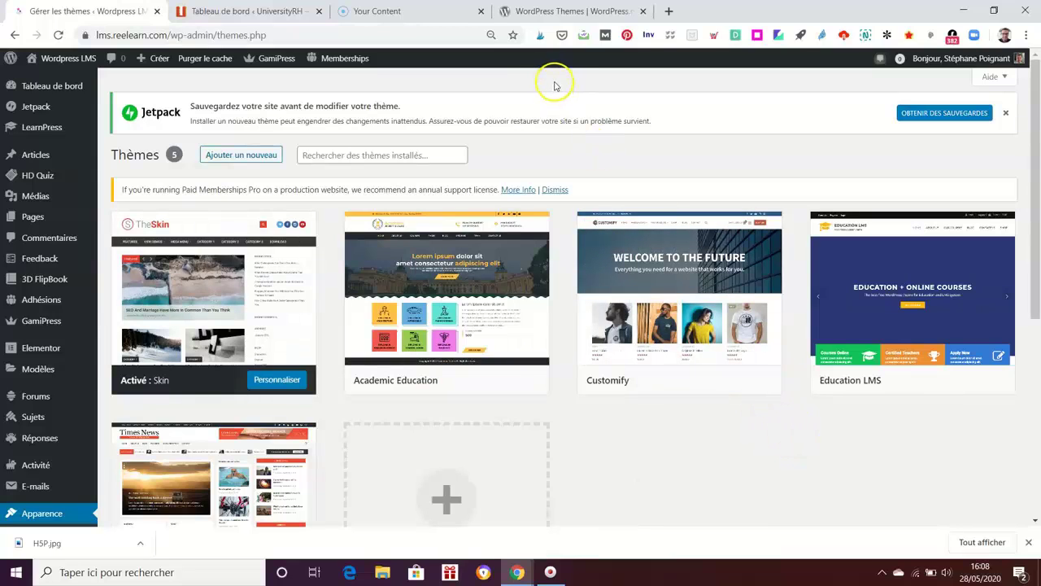
pyautogui.click(556, 11)
pyautogui.click(249, 11)
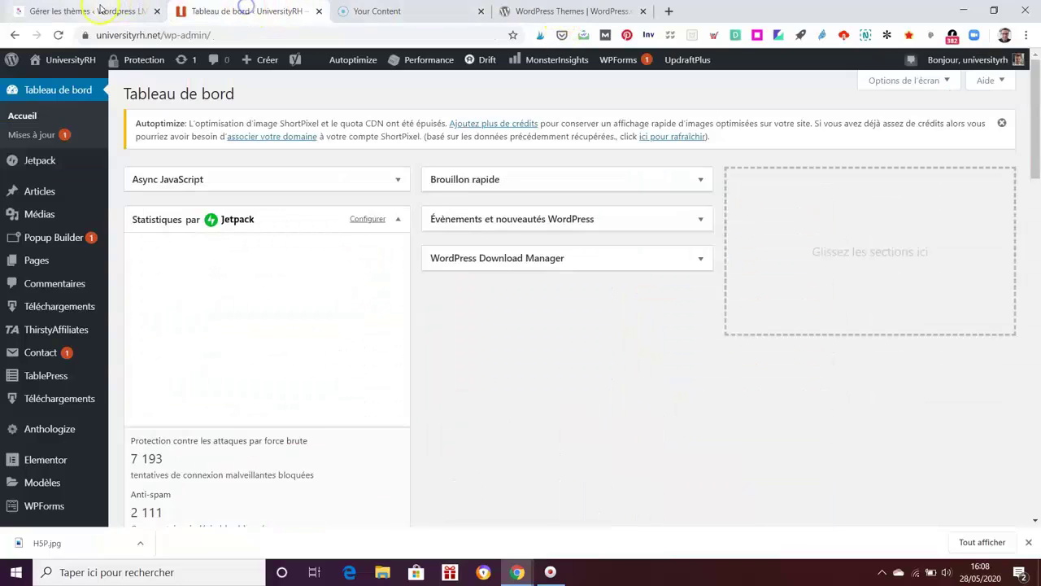
pyautogui.click(98, 11)
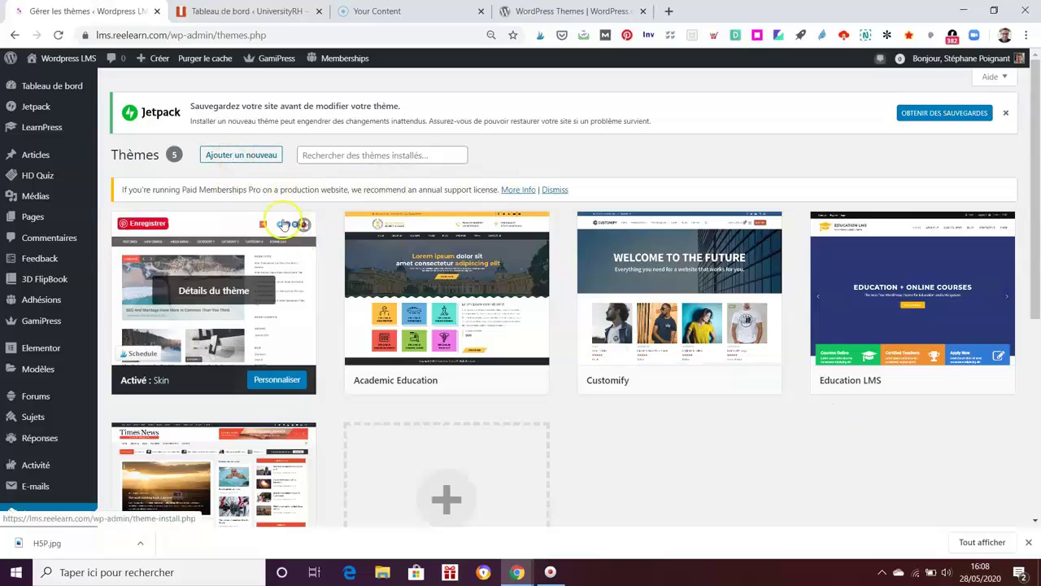
# Browse the popular themes available to add to the site and preview the Twenty Eleven theme.
pyautogui.click(244, 155)
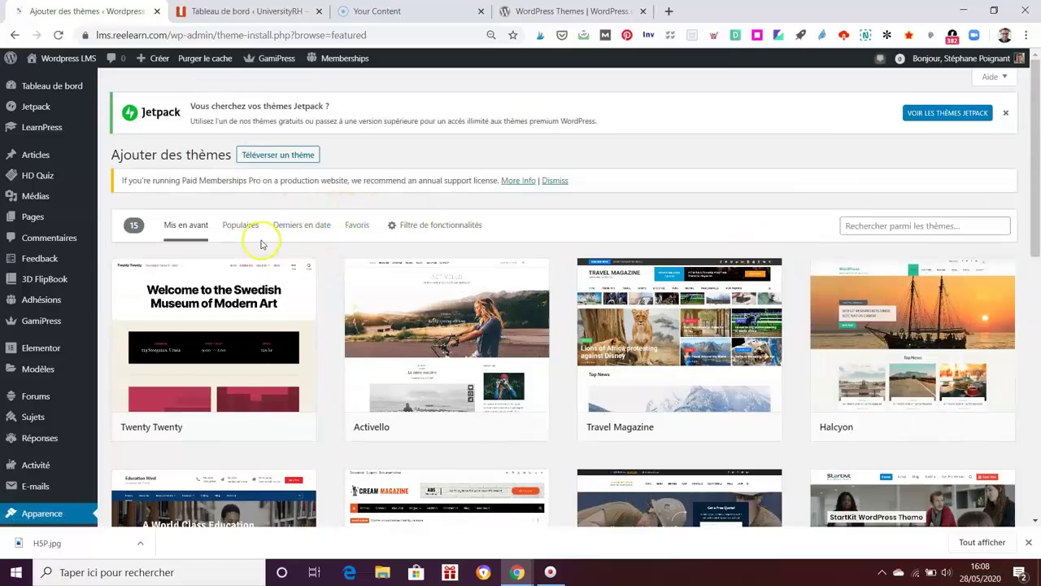
pyautogui.click(253, 227)
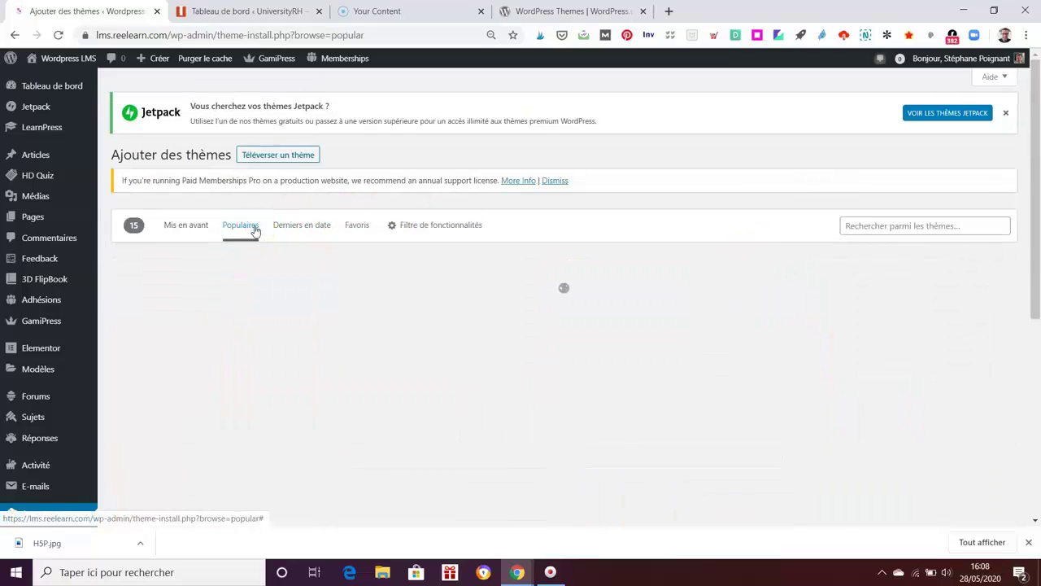
pyautogui.scroll(-3, 1020, 382)
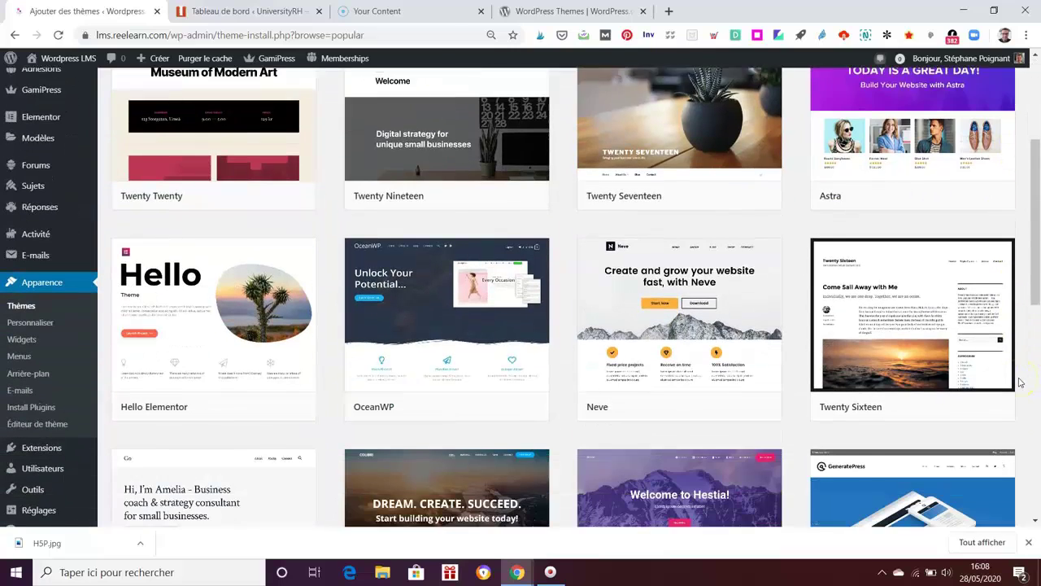
pyautogui.scroll(-1, 1020, 382)
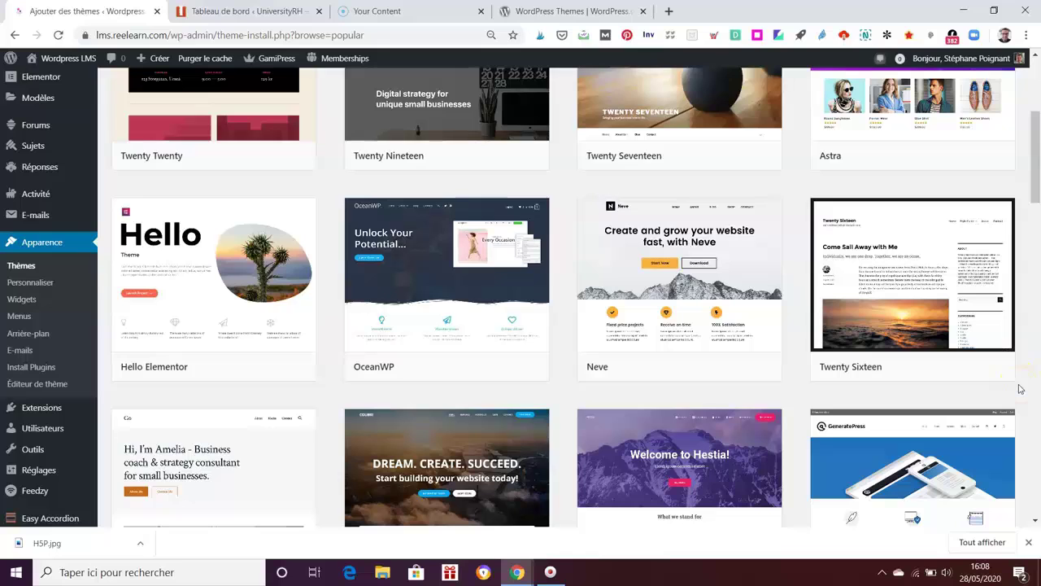
pyautogui.scroll(-8, 1020, 389)
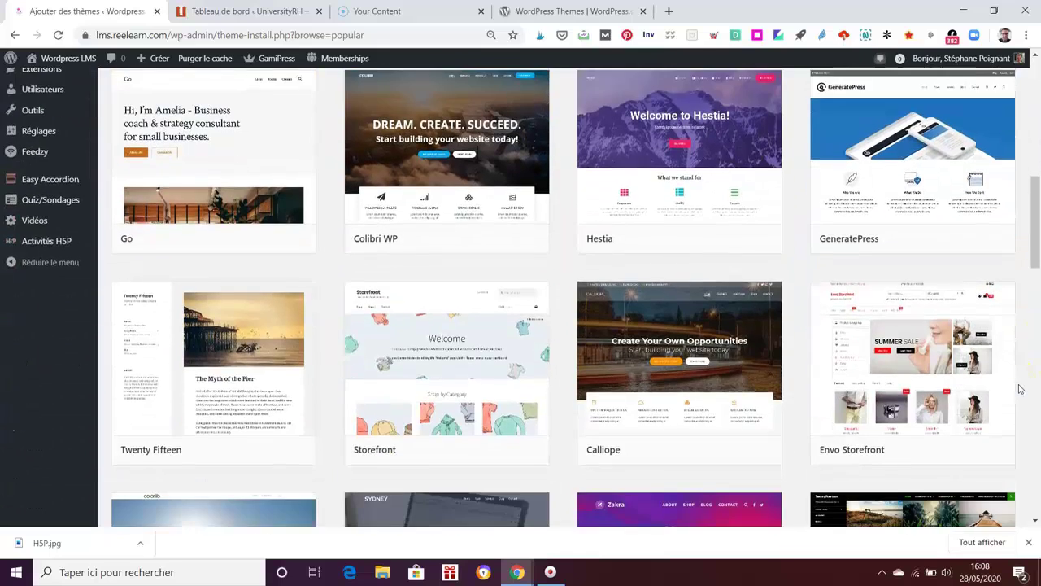
pyautogui.scroll(-5, 1020, 389)
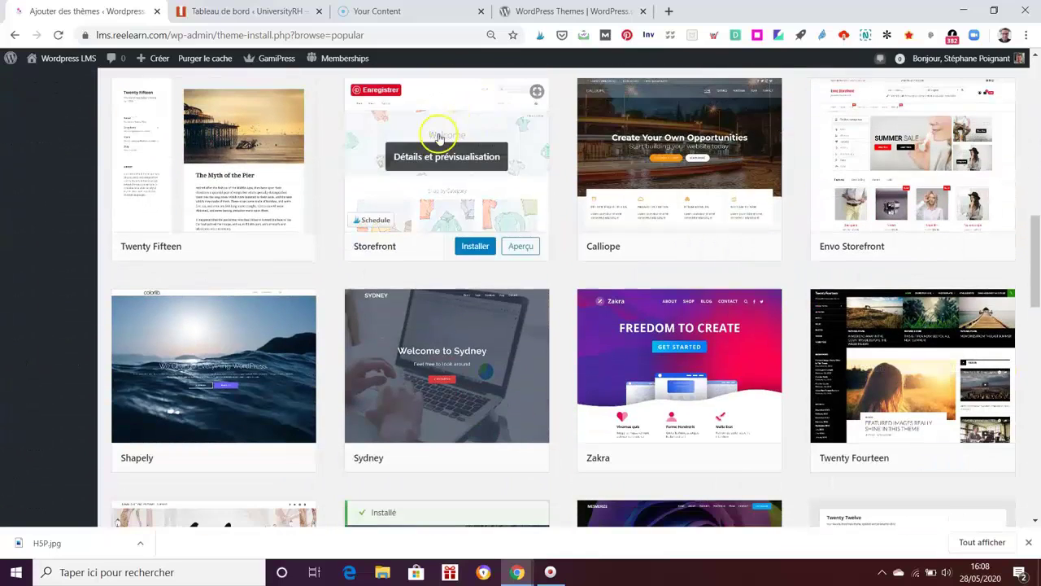
pyautogui.scroll(-5, 1017, 390)
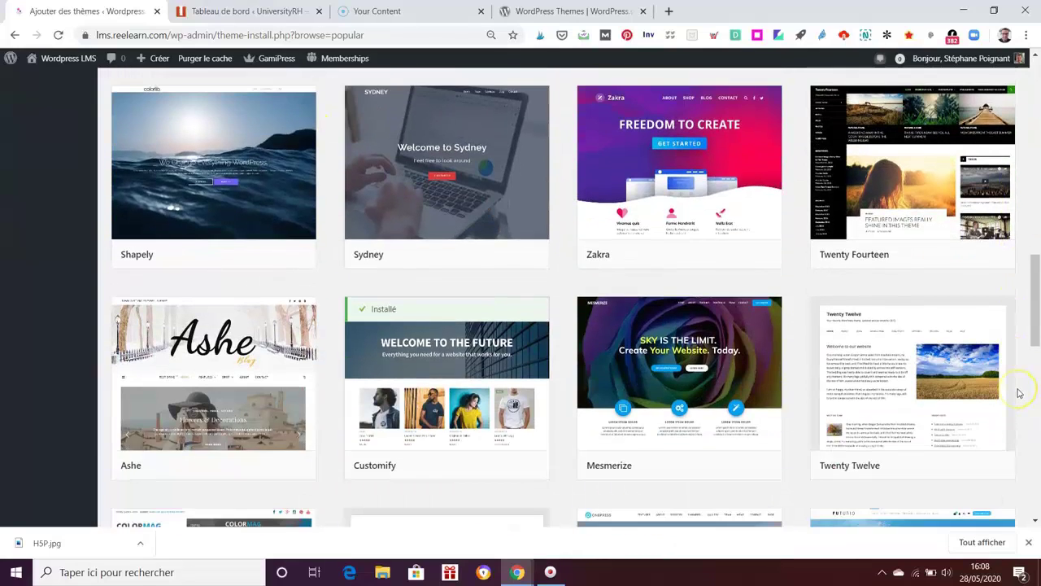
pyautogui.scroll(-3, 1020, 392)
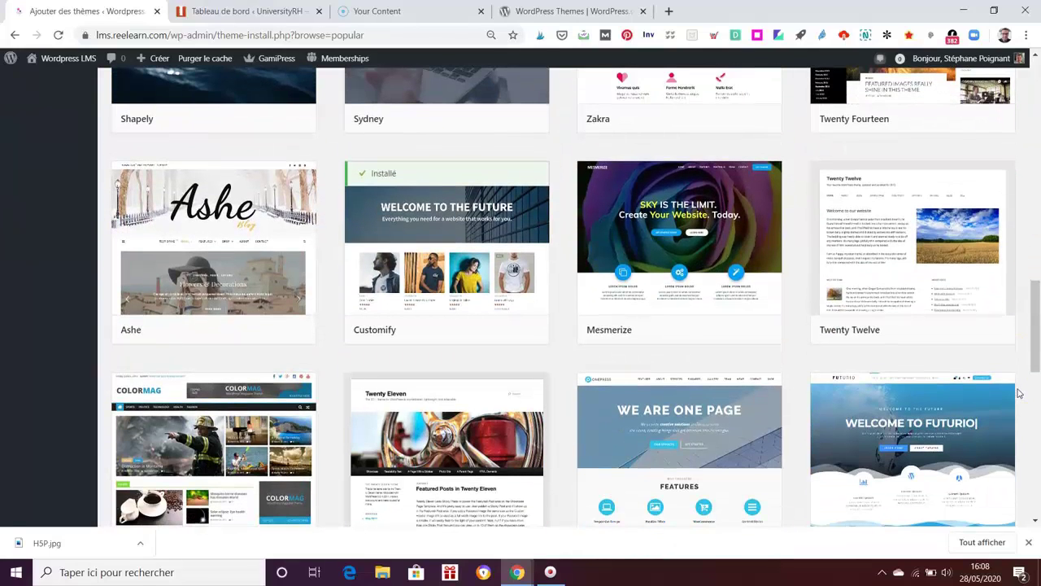
pyautogui.scroll(-5, 1018, 393)
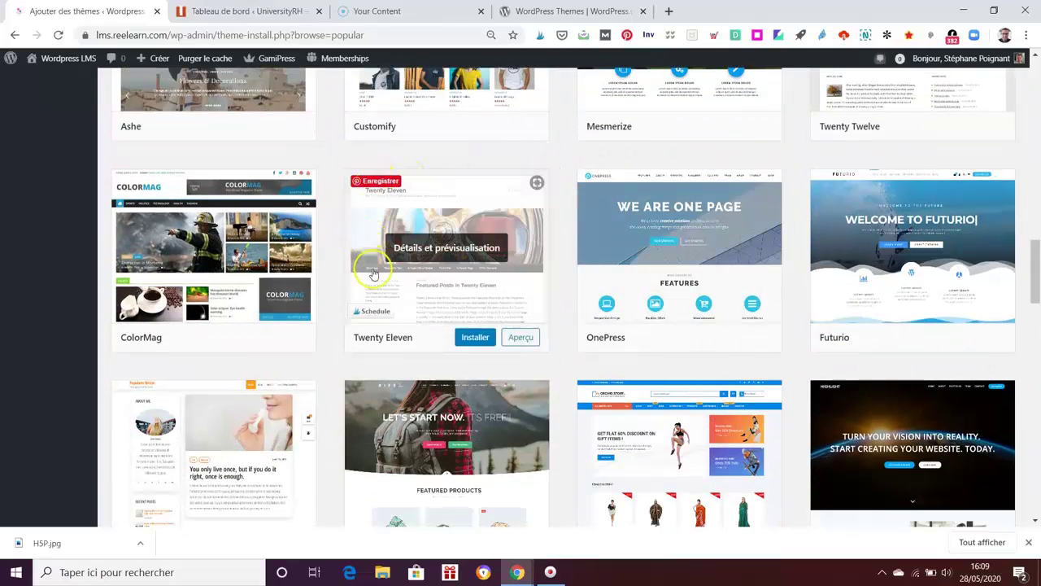
pyautogui.click(521, 337)
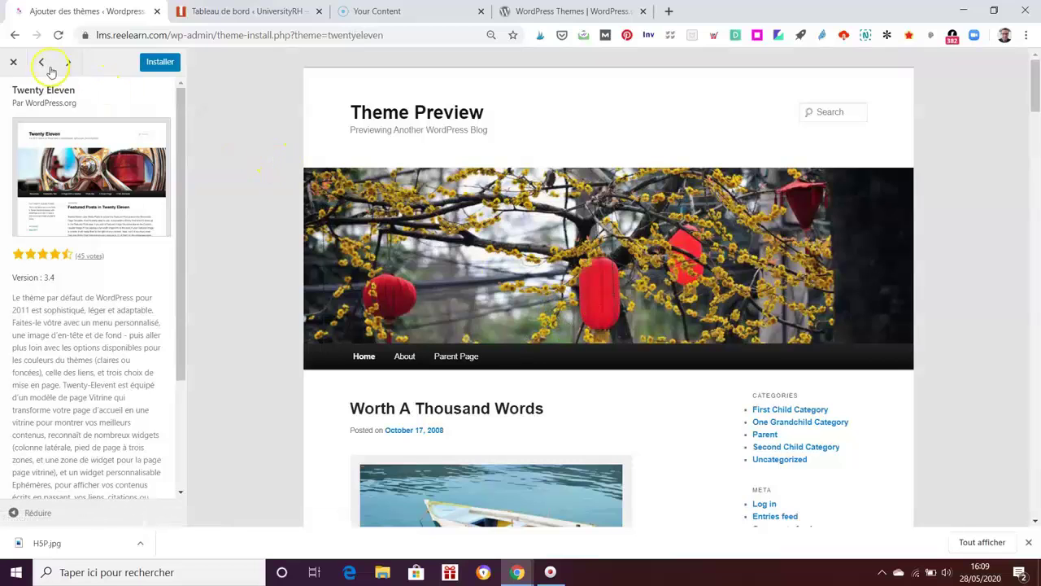
pyautogui.click(11, 64)
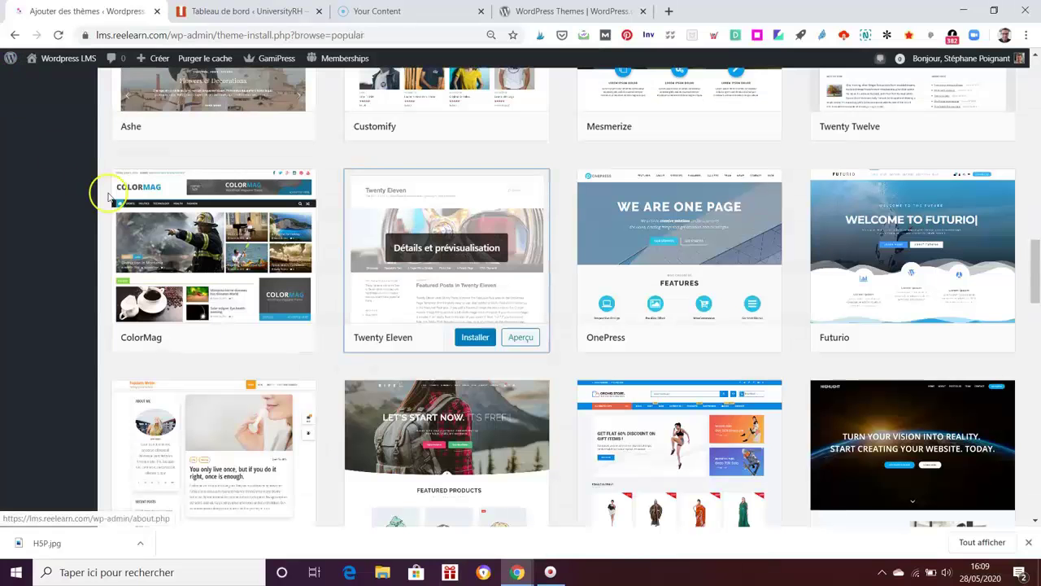
# Install the Twenty Eleven theme and activate it on the site.
pyautogui.click(478, 337)
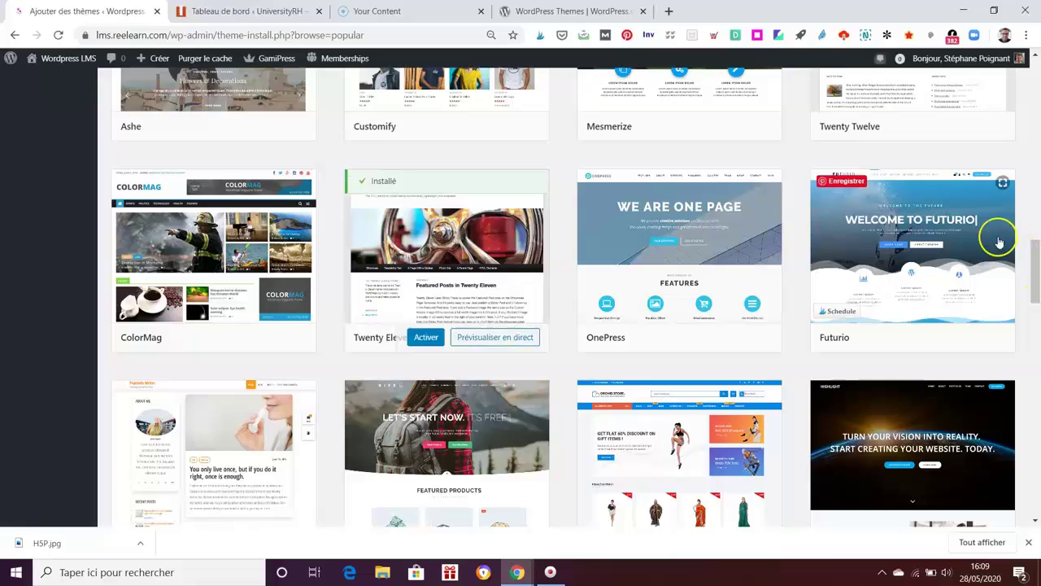
pyautogui.click(441, 336)
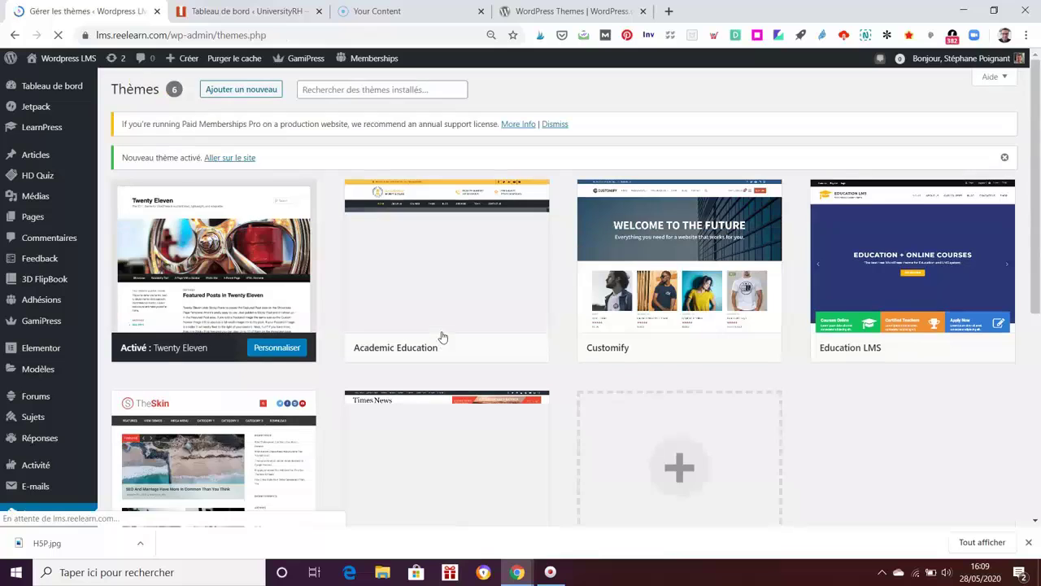
pyautogui.scroll(-2, 975, 411)
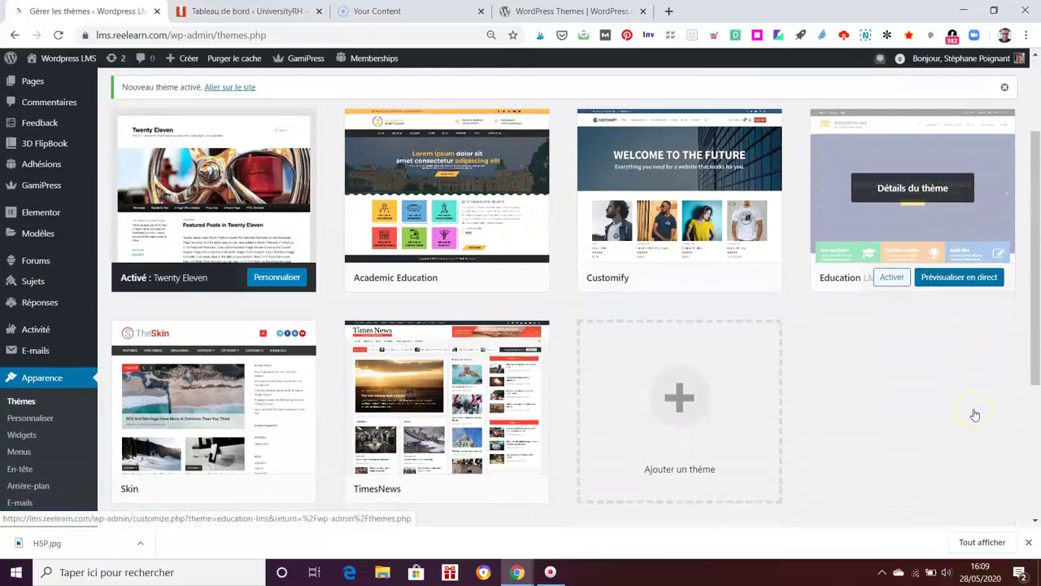
pyautogui.scroll(1, 975, 414)
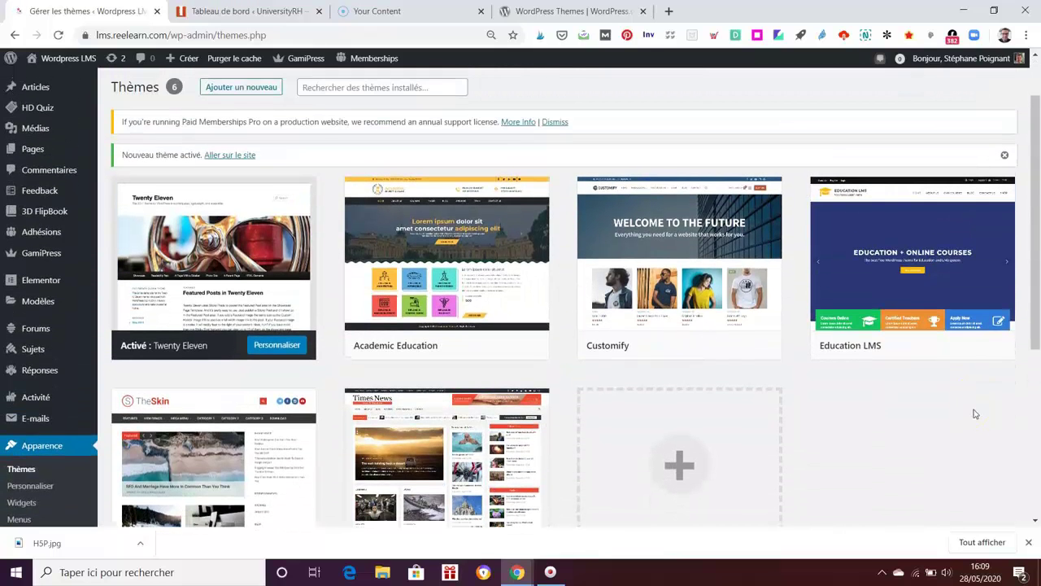
pyautogui.scroll(-1, 975, 414)
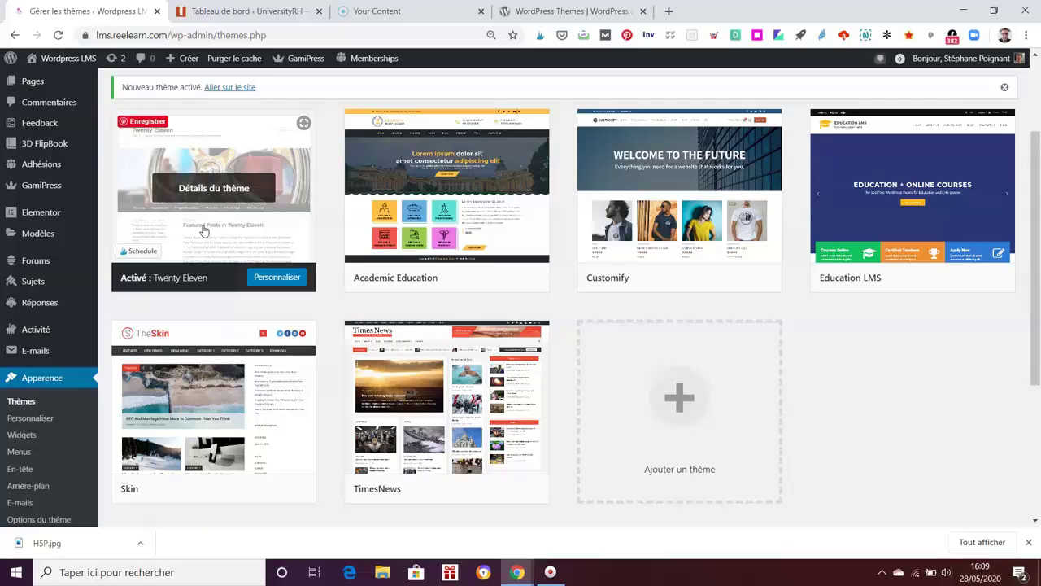
# View the public home page with the Twenty Eleven theme applied and return to theme management.
pyautogui.moveTo(70, 61)
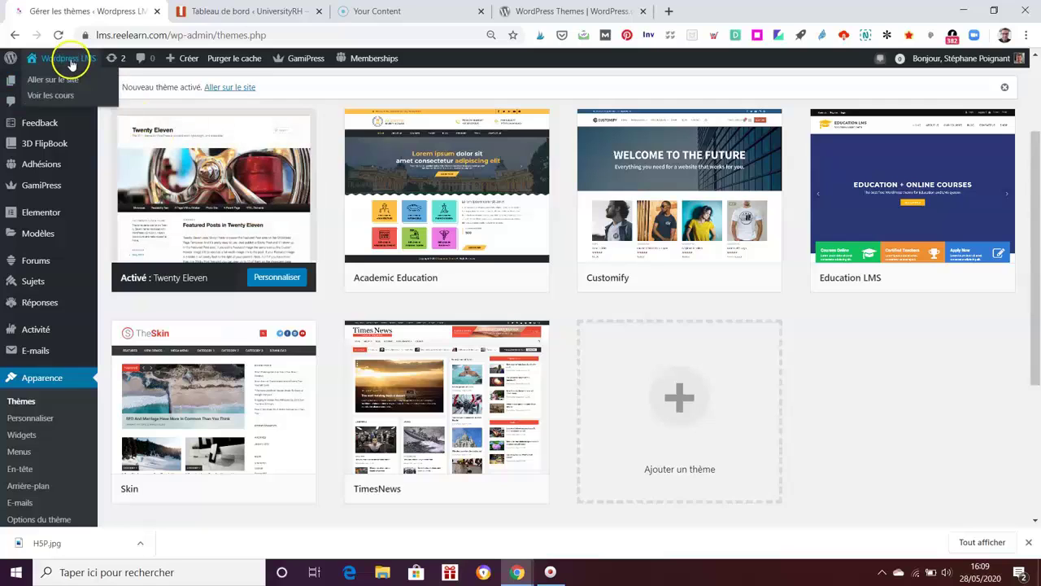
pyautogui.click(73, 79)
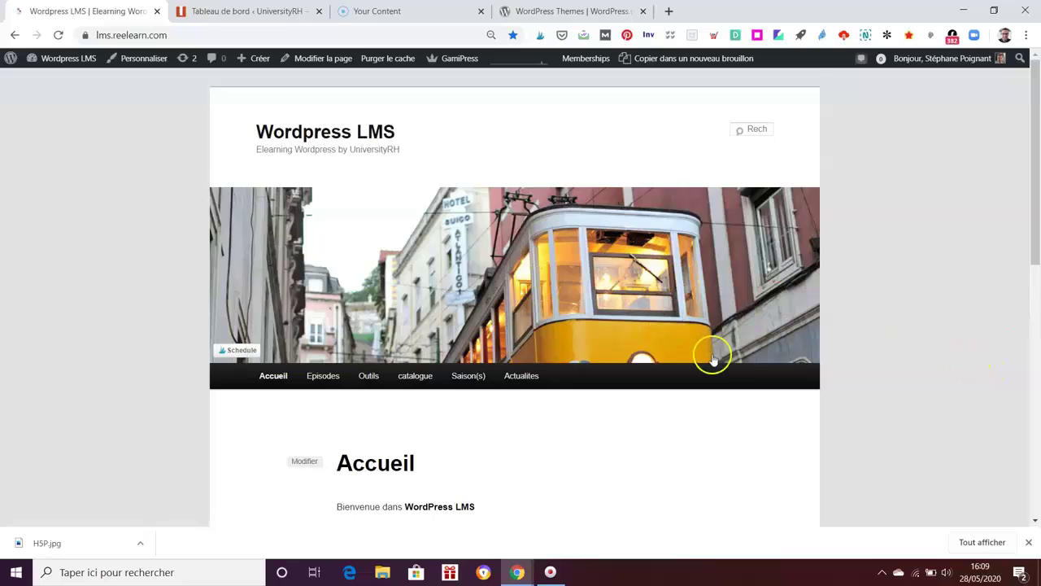
pyautogui.scroll(-4, 740, 361)
pyautogui.scroll(2, 748, 369)
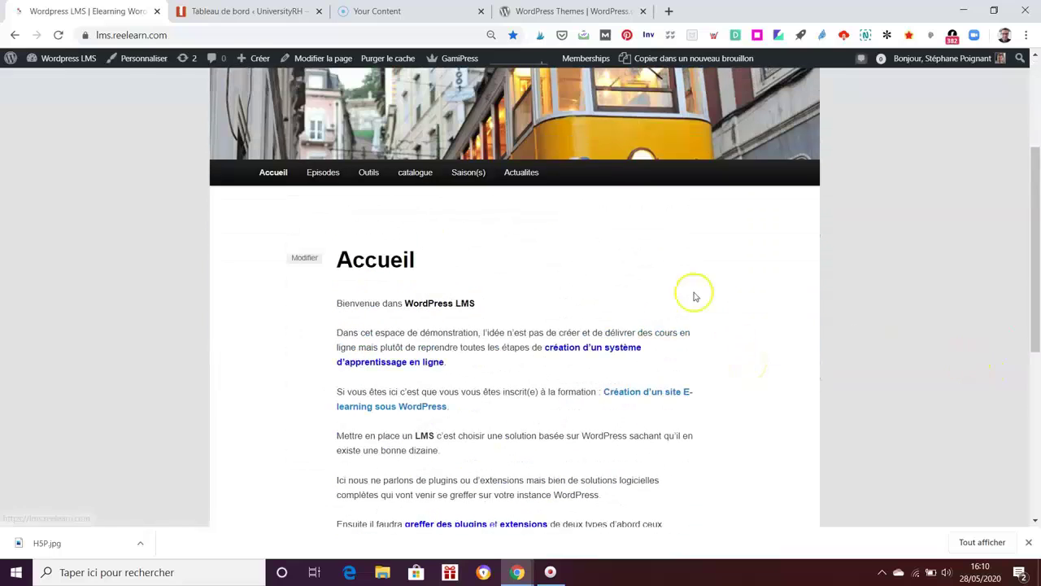
pyautogui.click(14, 35)
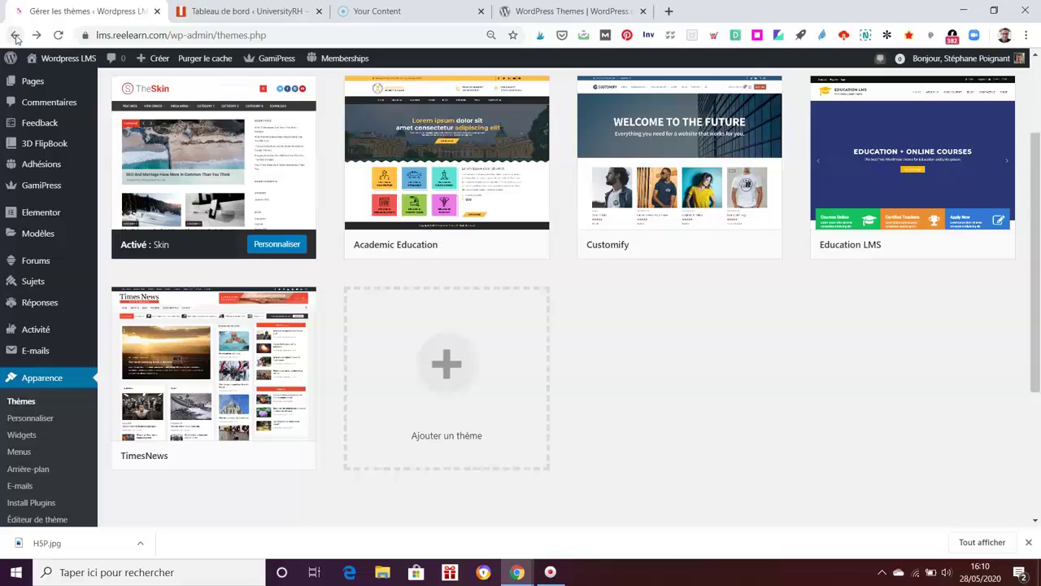
# Look over the installed themes, check the public site again and return to theme management.
pyautogui.scroll(3, 903, 333)
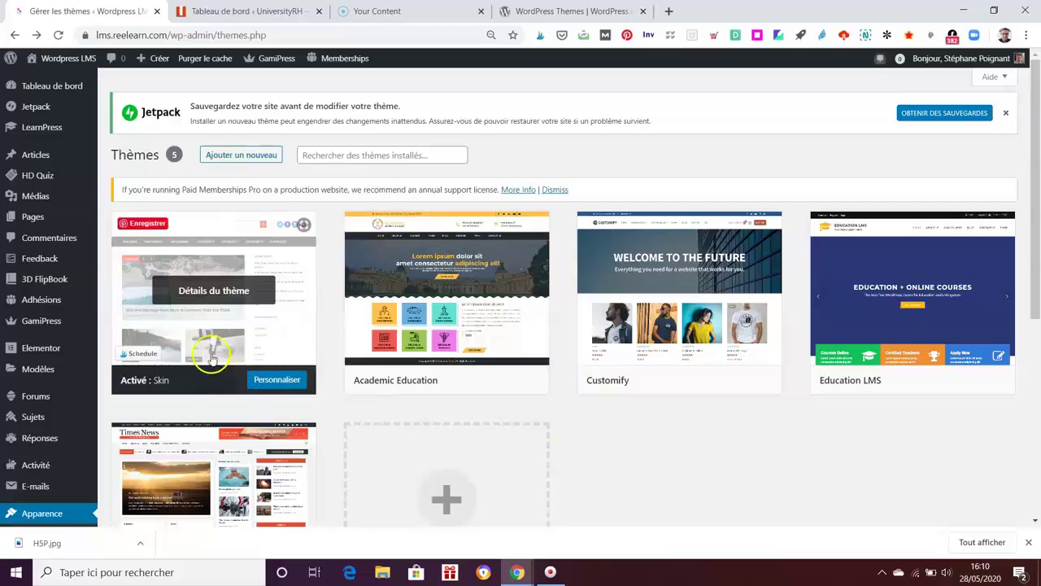
pyautogui.scroll(-1, 732, 422)
pyautogui.scroll(1, 618, 391)
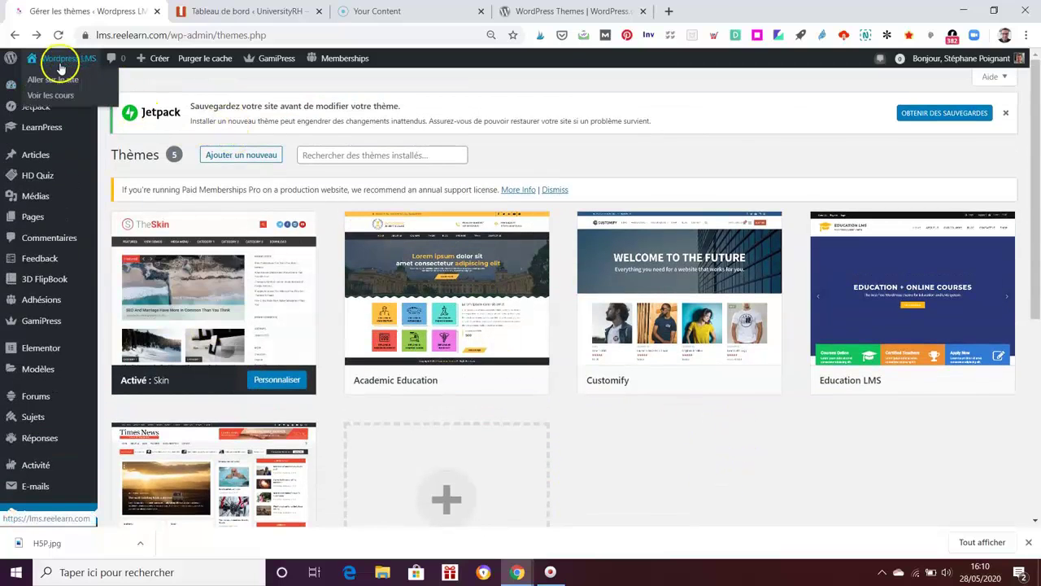
pyautogui.click(54, 81)
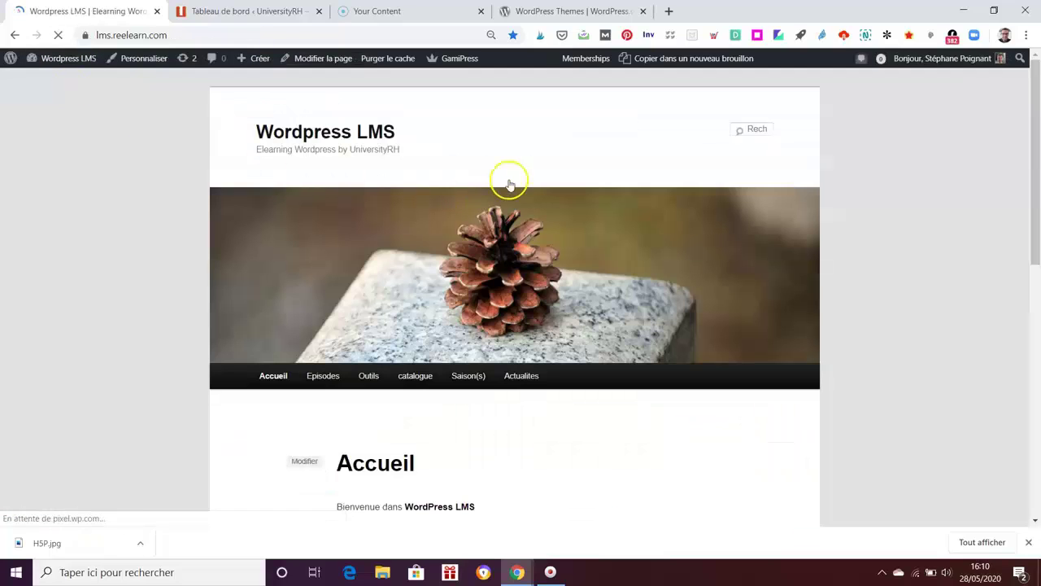
pyautogui.click(16, 36)
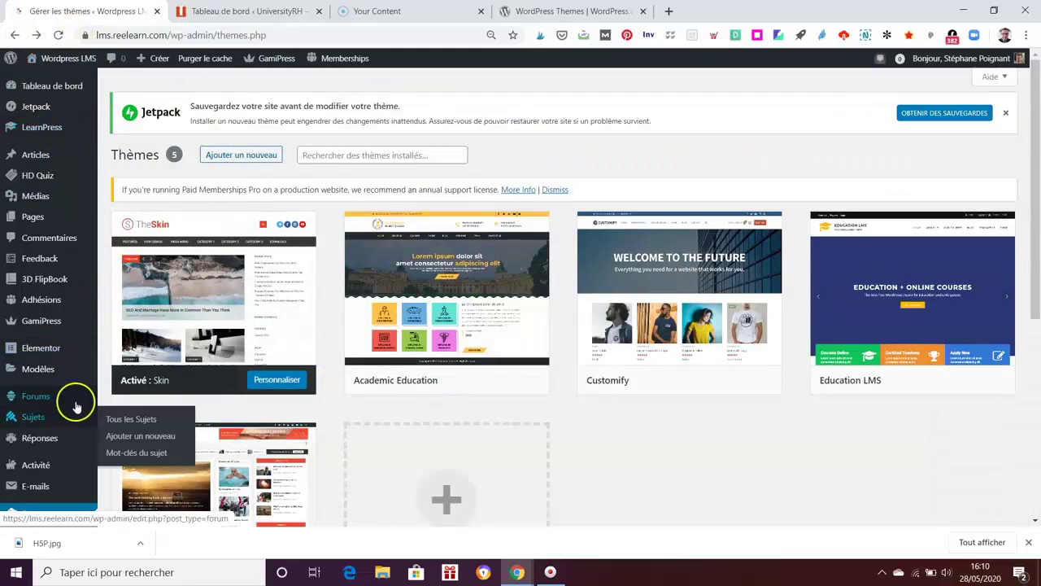
# Reload the installed themes page and reactivate the Skin theme.
pyautogui.scroll(-2, 76, 406)
pyautogui.click(44, 379)
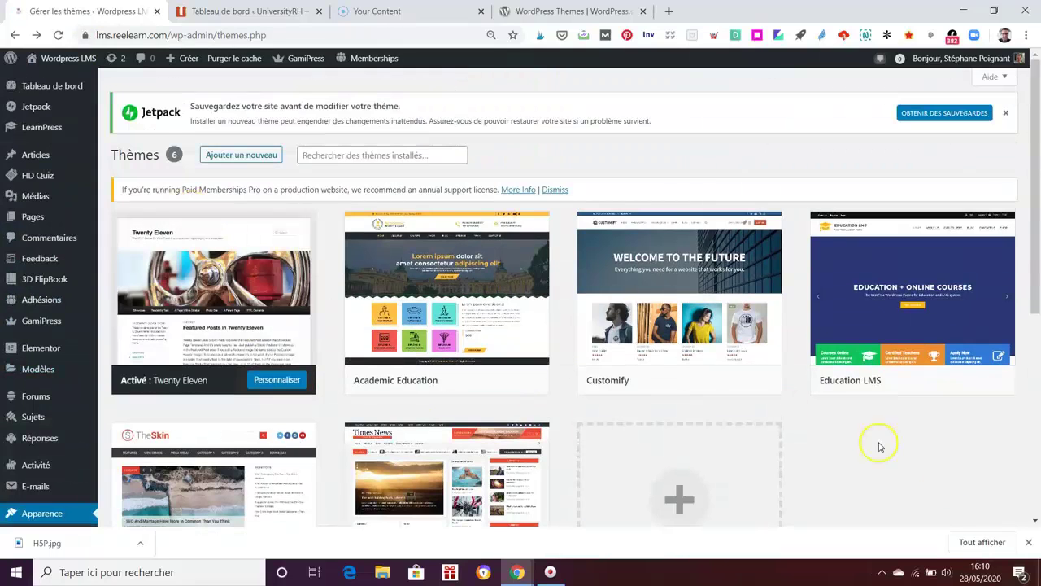
pyautogui.scroll(-2, 894, 463)
pyautogui.moveTo(393, 335)
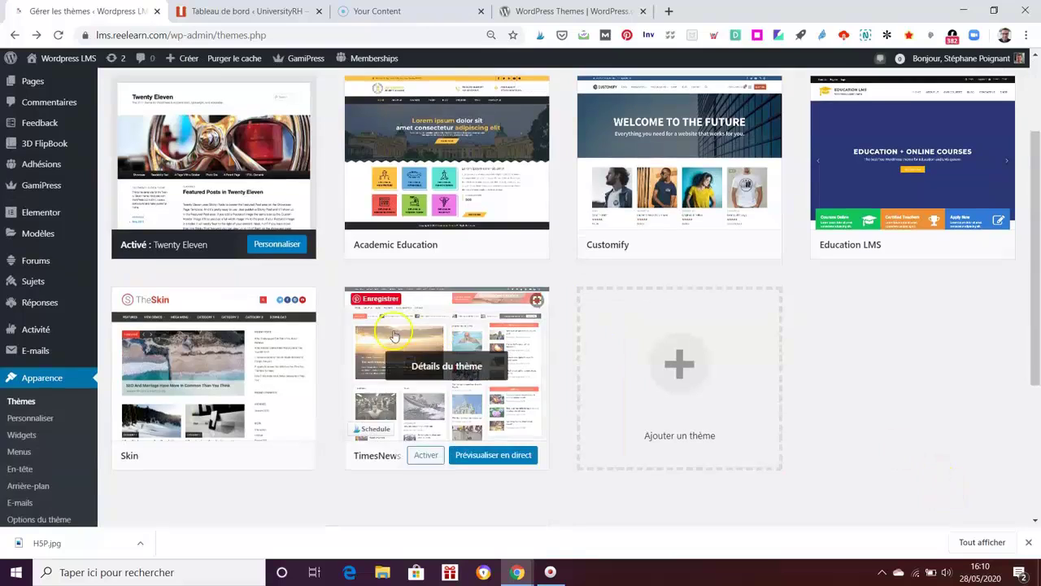
pyautogui.click(192, 454)
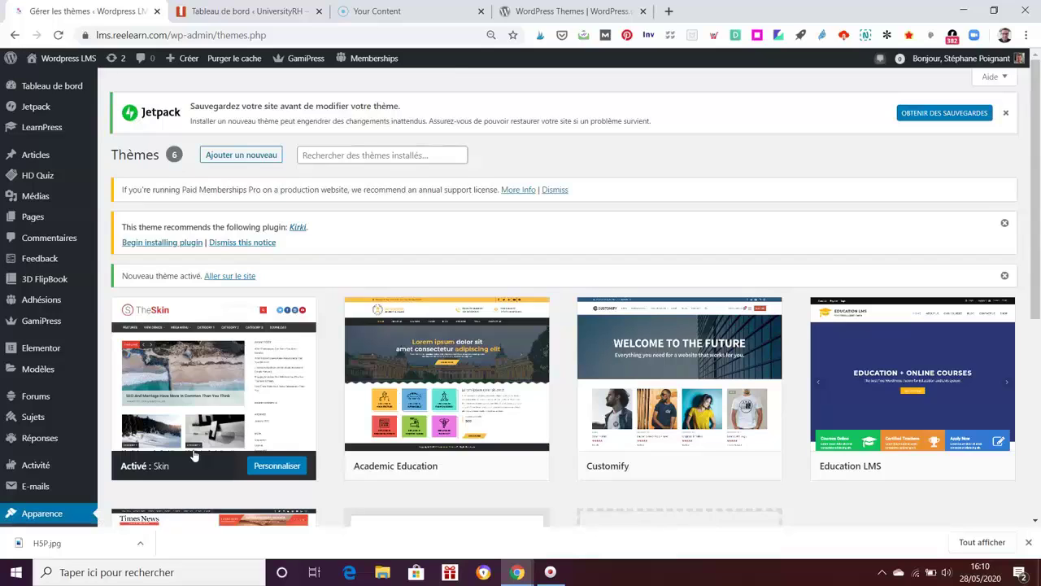
# Switch to the wordpress.org theme directory and select the Education subject in its feature filter.
pyautogui.click(537, 9)
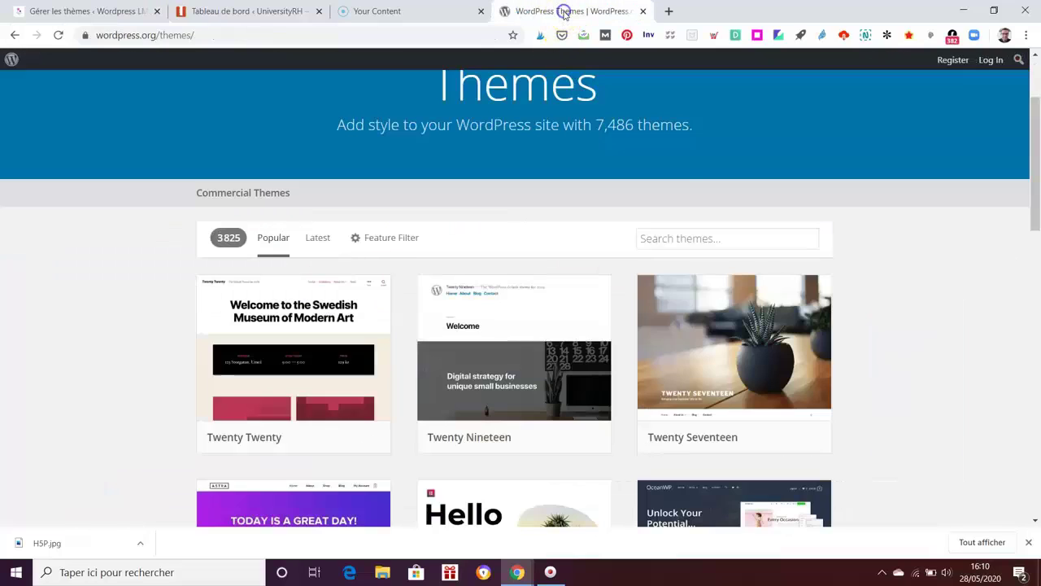
pyautogui.scroll(-2, 984, 362)
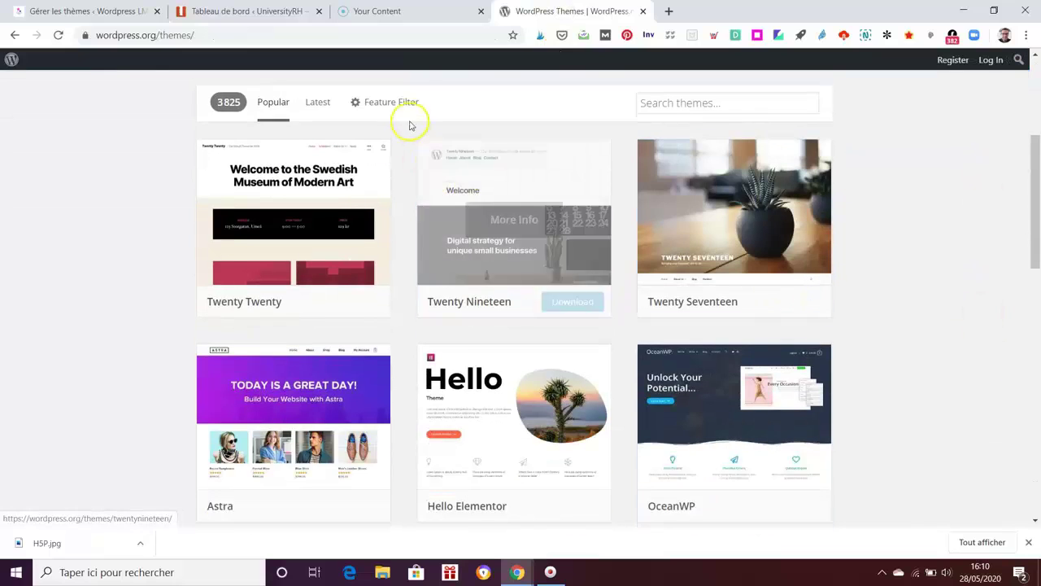
pyautogui.click(407, 101)
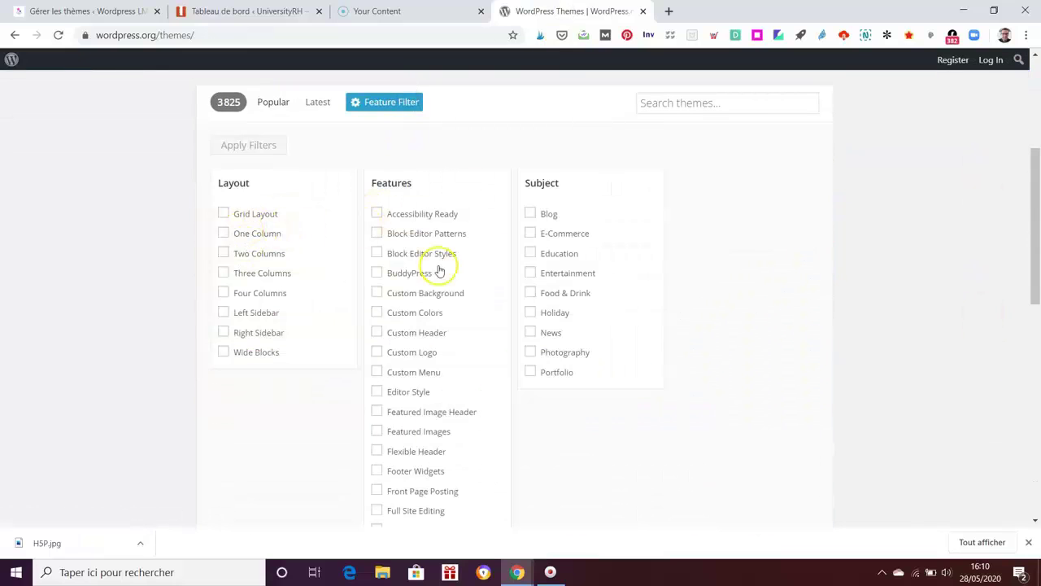
pyautogui.click(530, 254)
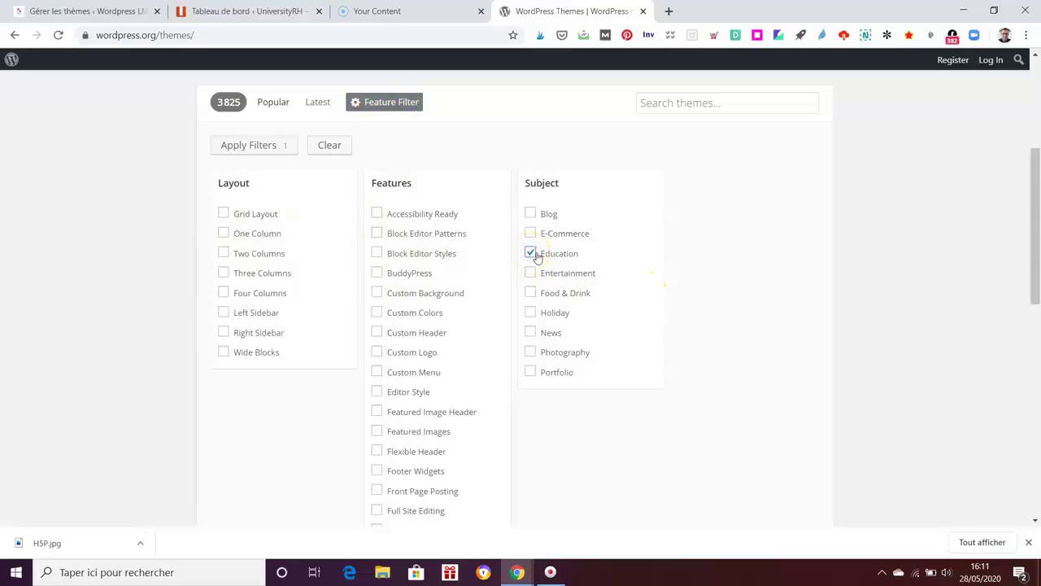
# Apply the Education filter to the wordpress.org theme directory and look through the matching themes.
pyautogui.scroll(1, 762, 311)
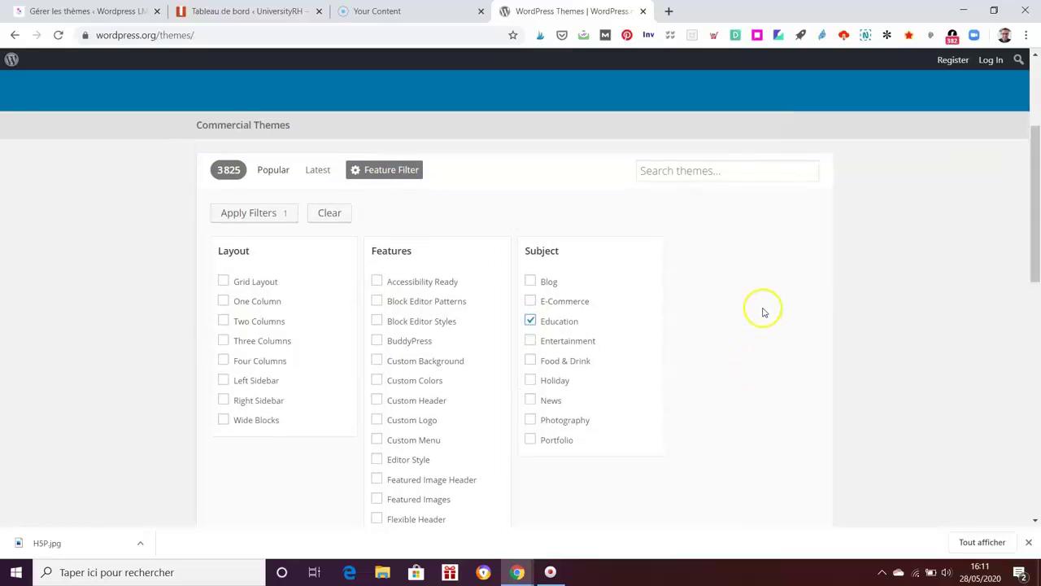
pyautogui.click(718, 170)
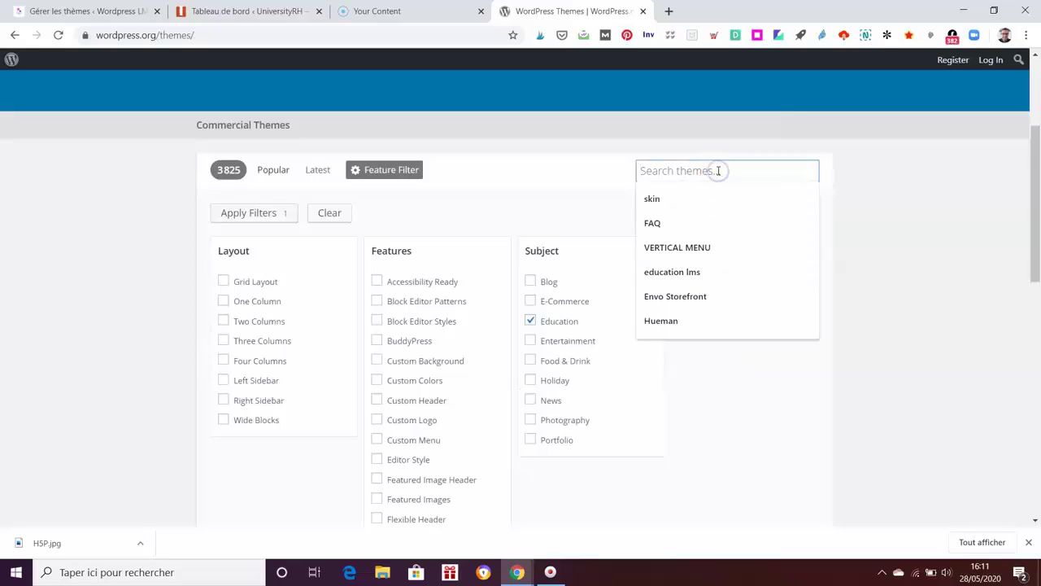
pyautogui.click(889, 312)
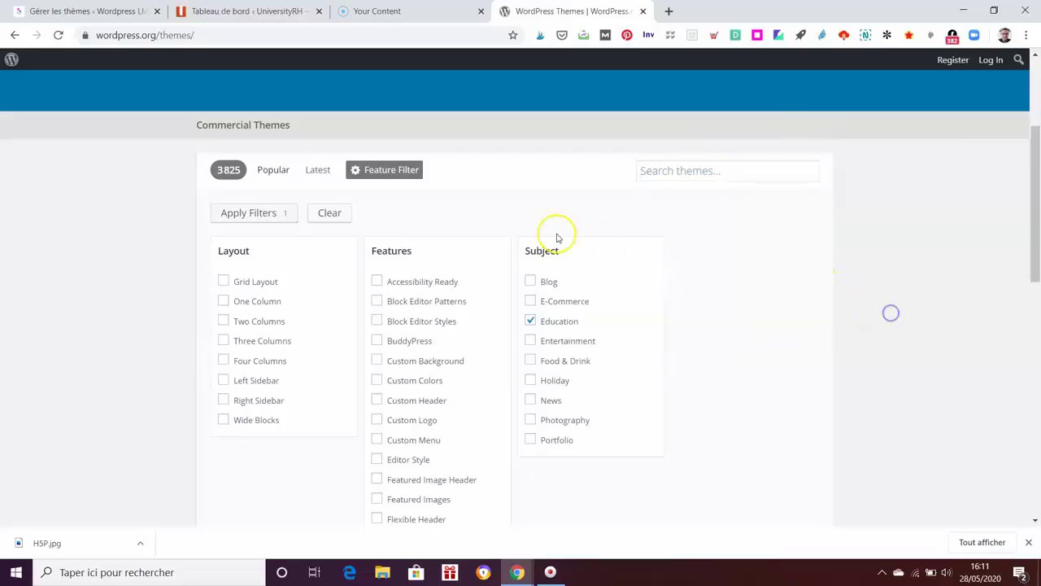
pyautogui.click(267, 215)
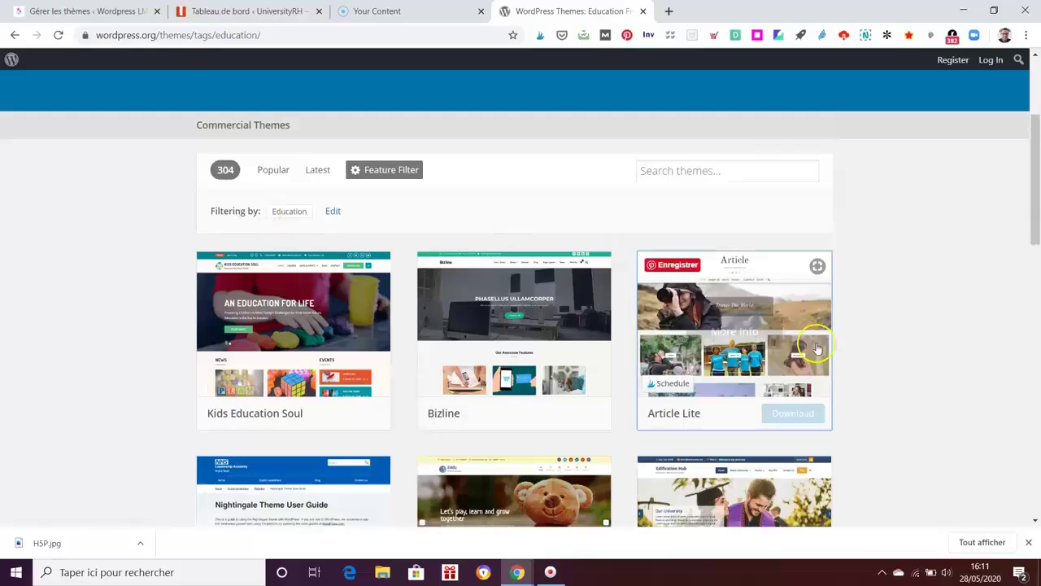
pyautogui.scroll(-2, 777, 334)
pyautogui.scroll(-1, 777, 333)
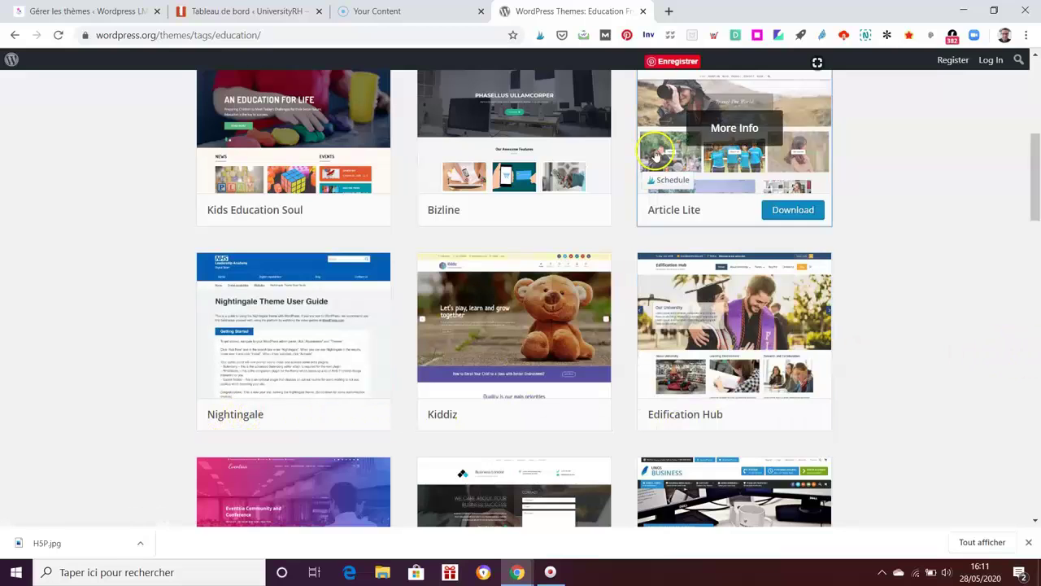
# Return to the site's theme management in the WordPress administration and open the page for adding a new theme.
pyautogui.click(94, 12)
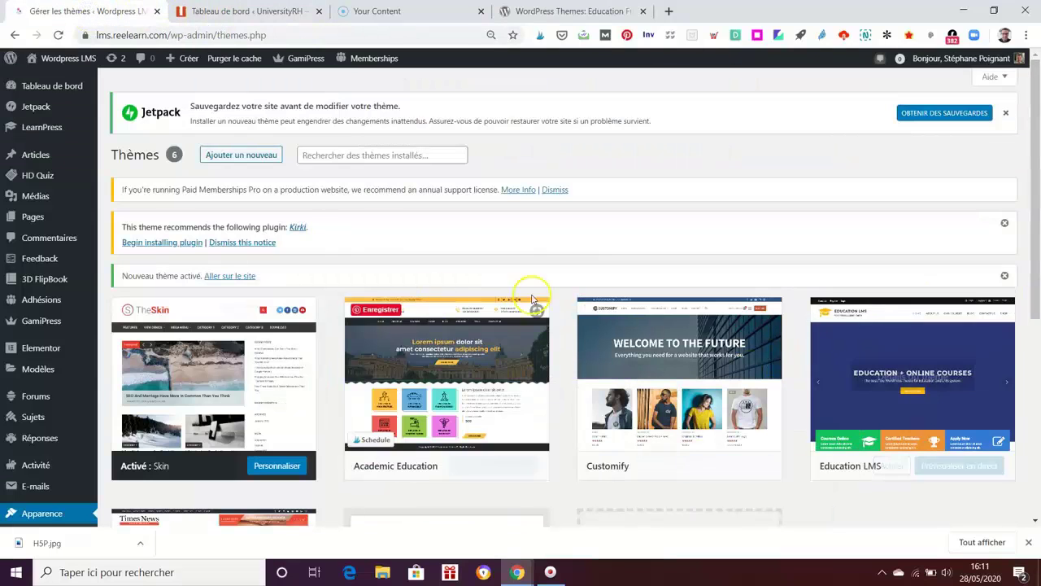
pyautogui.scroll(-2, 70, 431)
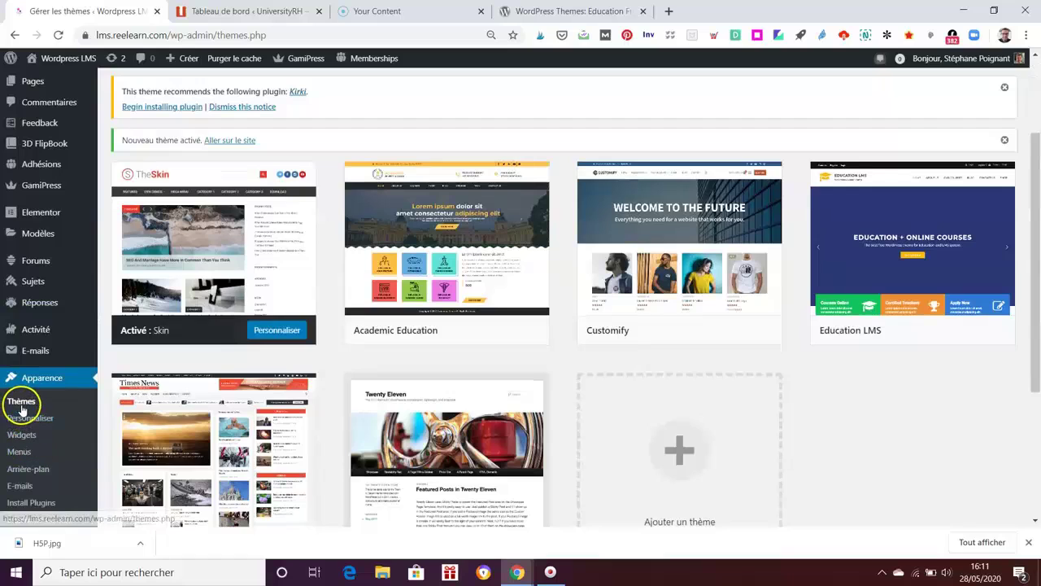
pyautogui.click(33, 403)
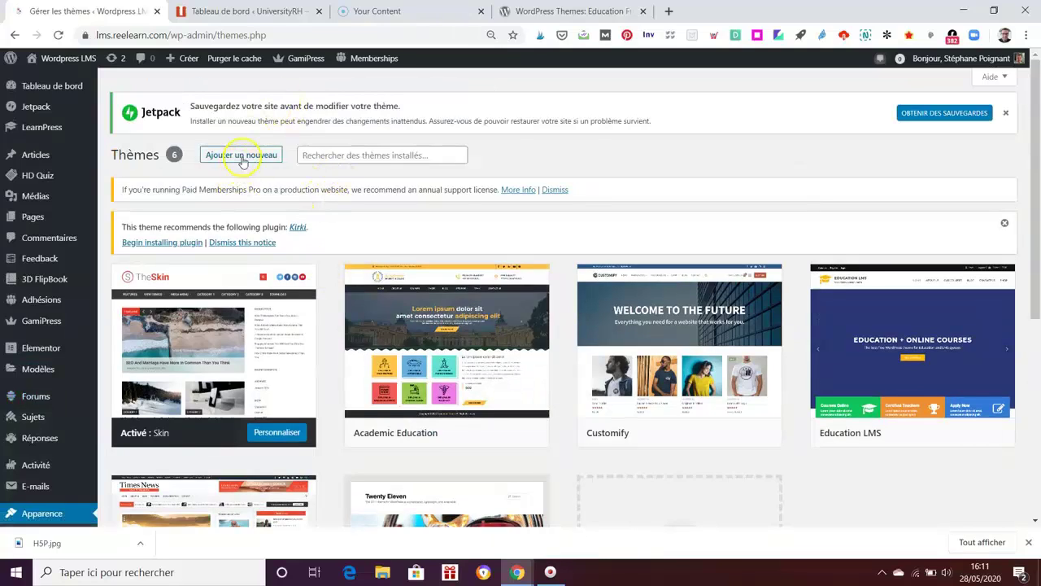
pyautogui.click(242, 157)
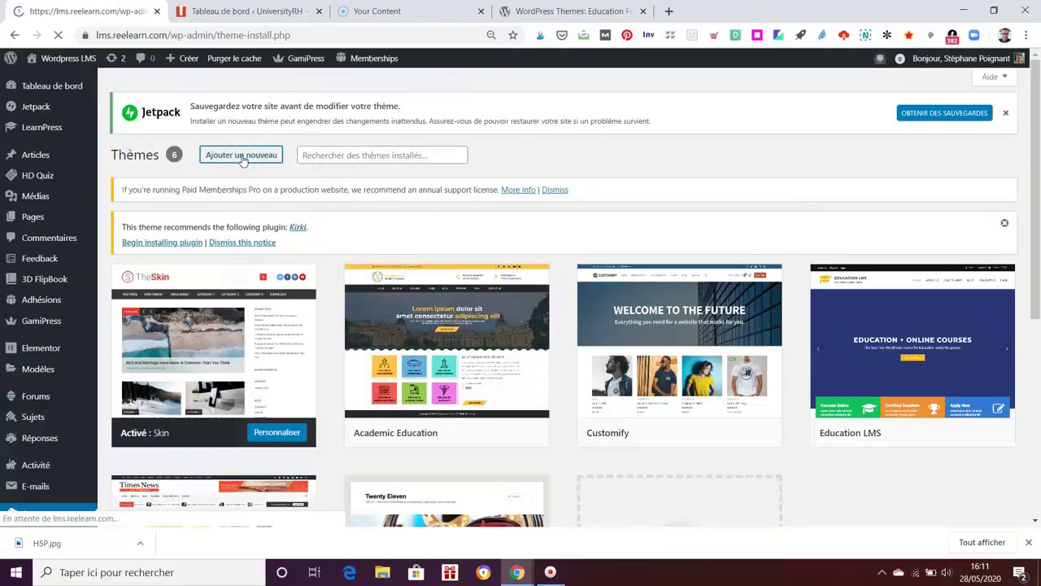